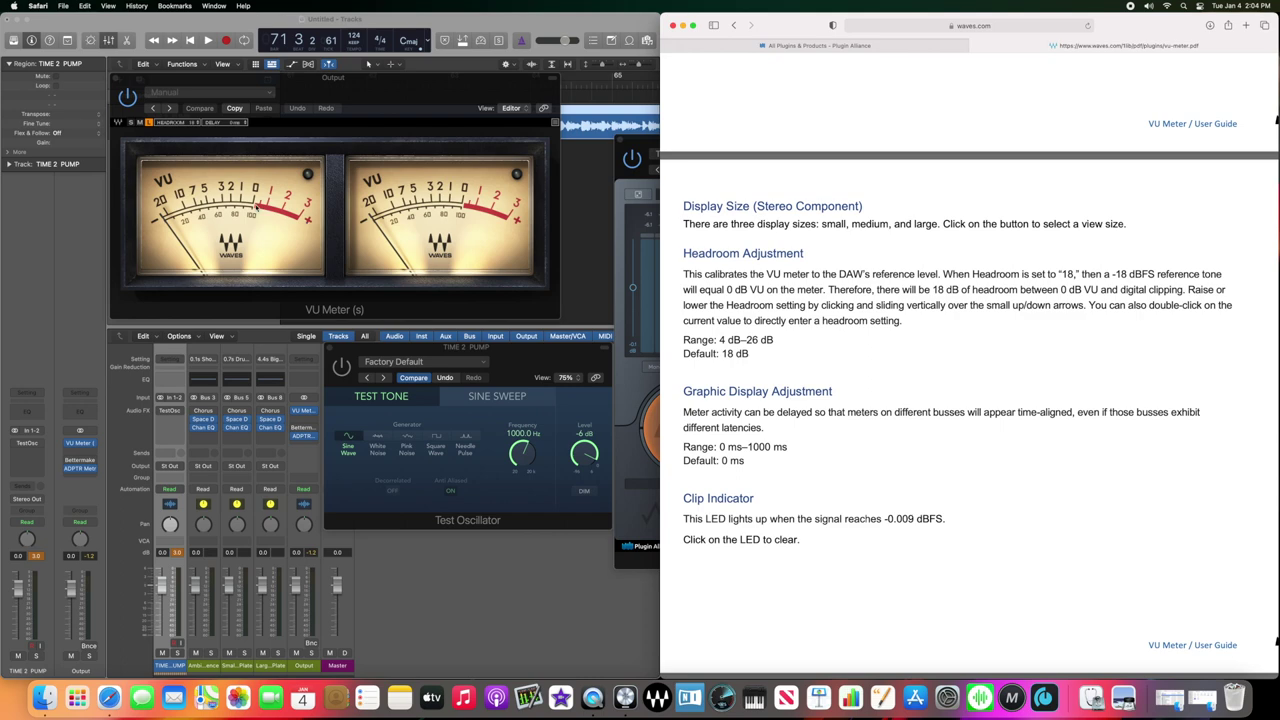
Set the Test Oscillator's level to -12 dB and turn the oscillator on.
{"action": "left_click", "coordinate": [307, 174]}
{"action": "left_click_drag", "start_coordinate": [593, 460], "coordinate": [584, 466]}
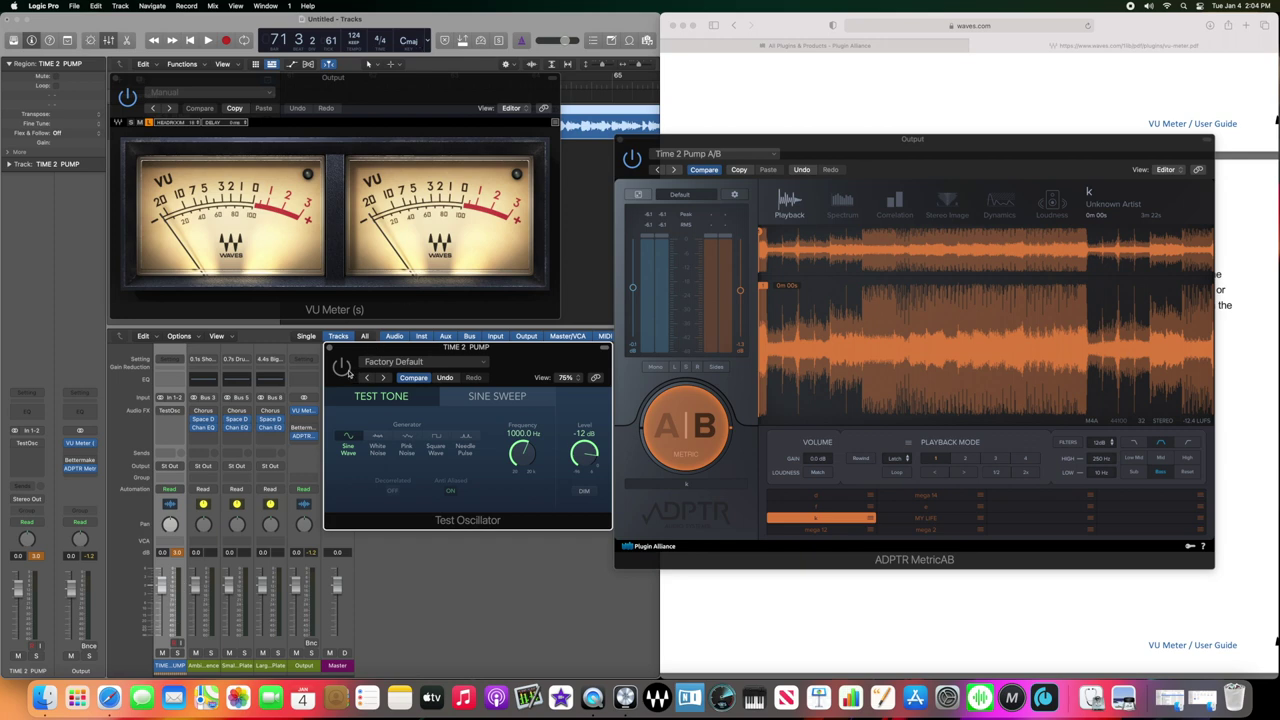
{"action": "left_click", "coordinate": [345, 370]}
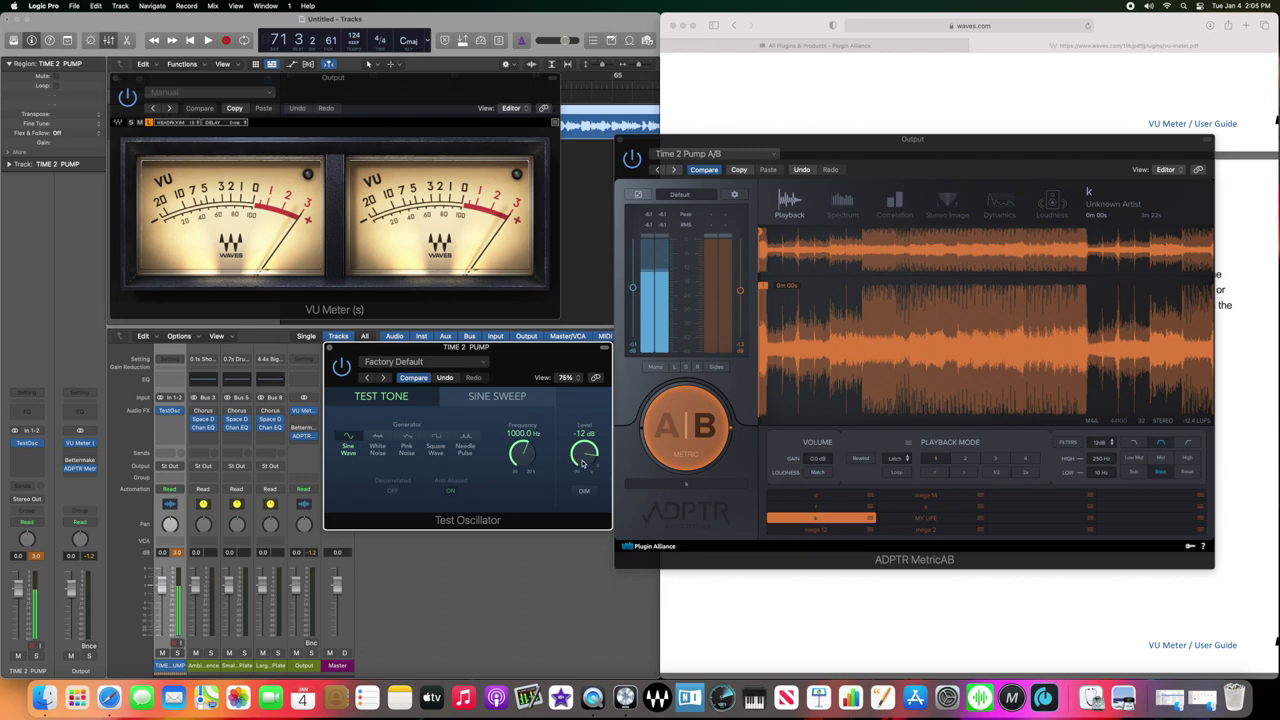
Raise the Test Oscillator's level to -6 dB, and bring it back down to -9 dB.
{"action": "scroll", "coordinate": [578, 460], "scroll_direction": "up", "scroll_amount": 3}
{"action": "scroll", "coordinate": [580, 457], "scroll_direction": "up", "scroll_amount": 1}
{"action": "scroll", "coordinate": [580, 455], "scroll_direction": "up", "scroll_amount": 1}
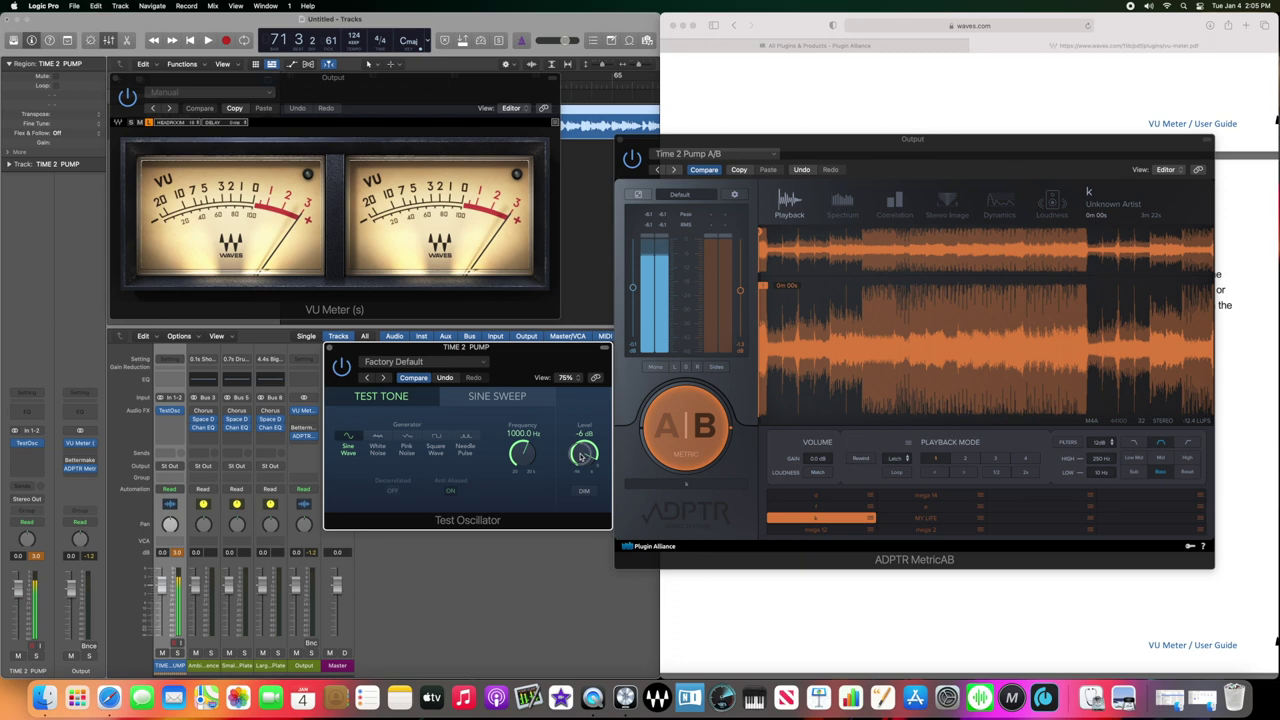
{"action": "scroll", "coordinate": [582, 457], "scroll_direction": "down", "scroll_amount": 1}
{"action": "scroll", "coordinate": [582, 457], "scroll_direction": "down", "scroll_amount": 1}
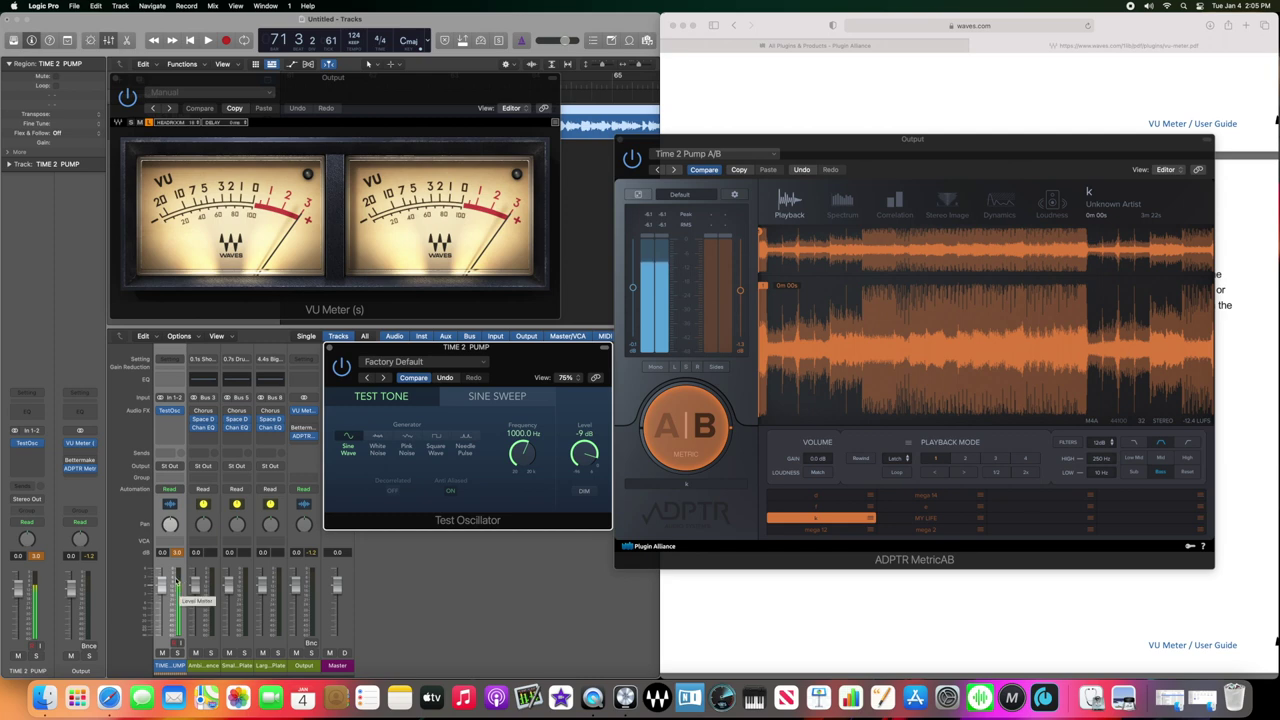
Raise the Test Oscillator's level to 0 dB to test the VU Meter's clip indicators.
{"action": "scroll", "coordinate": [587, 452], "scroll_direction": "up", "scroll_amount": 6}
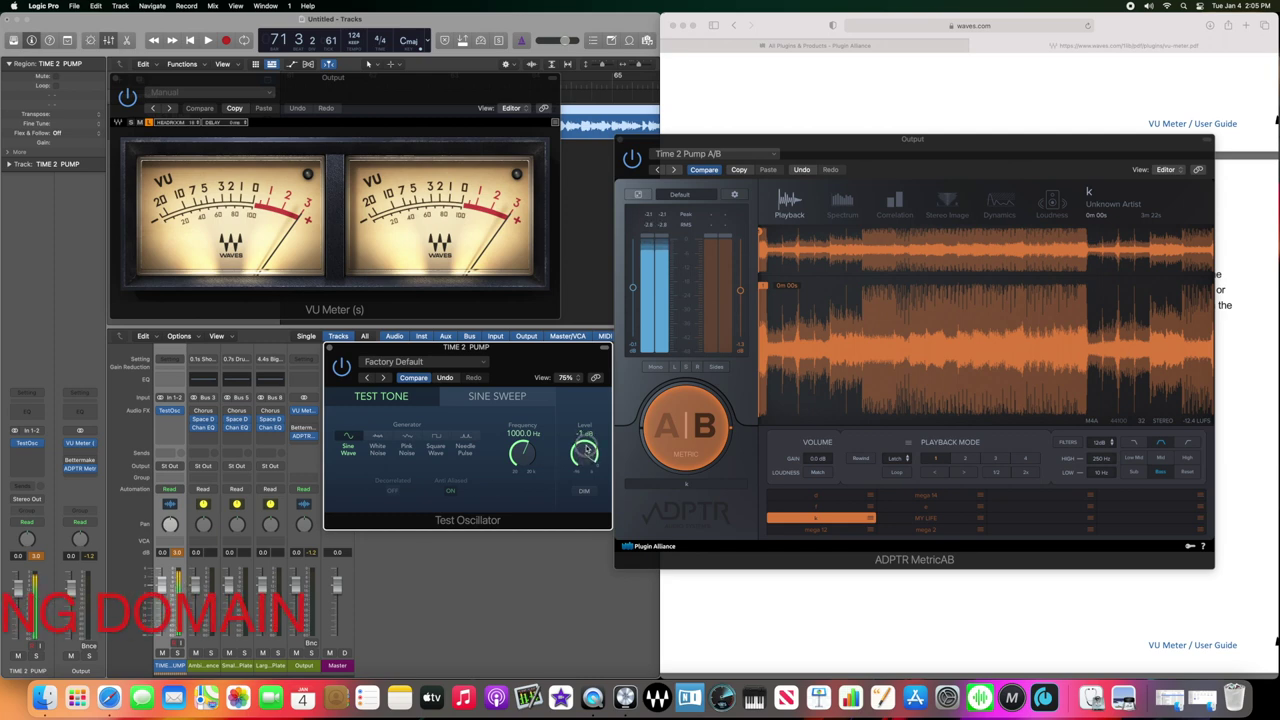
{"action": "scroll", "coordinate": [587, 452], "scroll_direction": "up", "scroll_amount": 2}
{"action": "scroll", "coordinate": [587, 452], "scroll_direction": "up", "scroll_amount": 1}
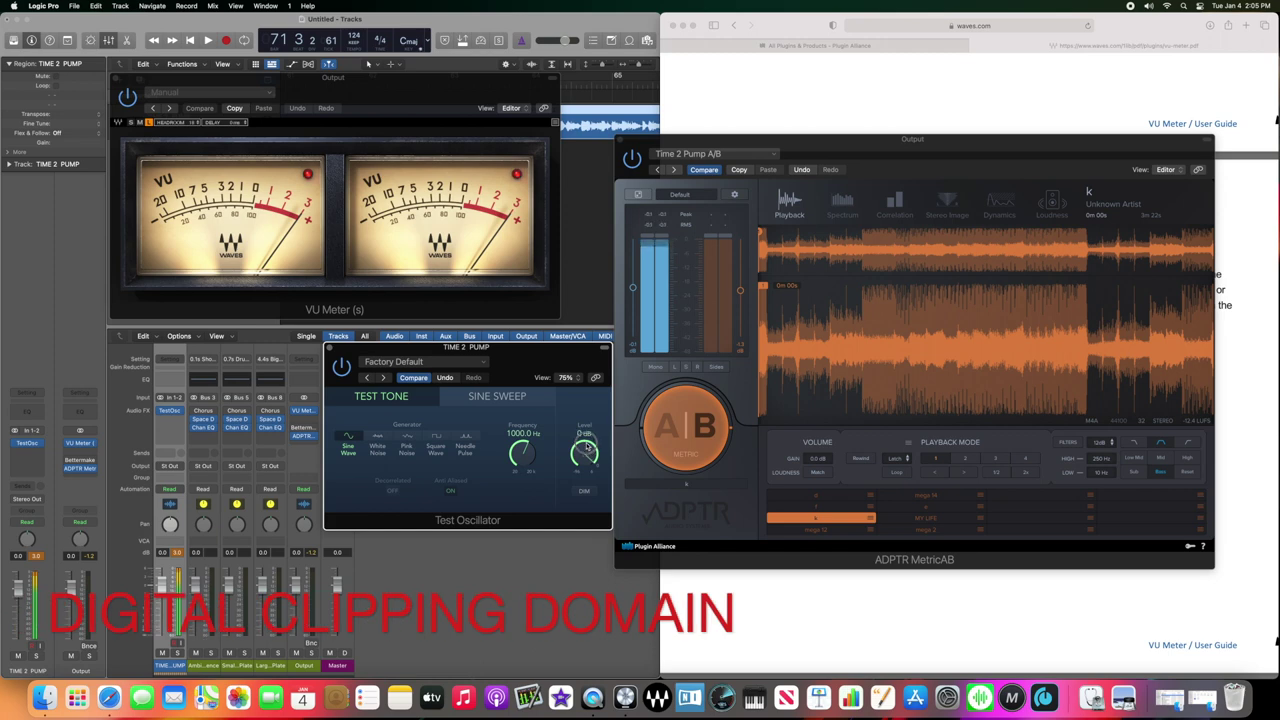
Lower the Test Oscillator's level to -9 dB and clear the VU Meter's clip indicators.
{"action": "scroll", "coordinate": [587, 452], "scroll_direction": "down", "scroll_amount": 2}
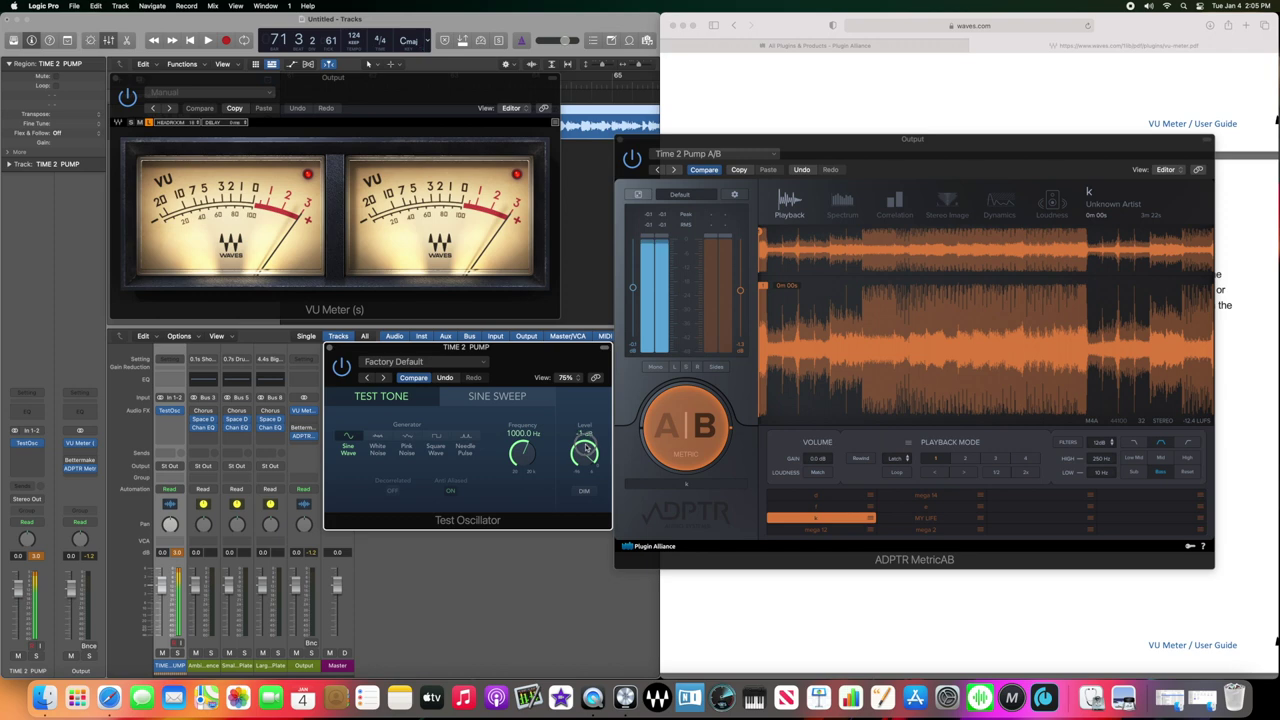
{"action": "scroll", "coordinate": [587, 452], "scroll_direction": "down", "scroll_amount": 5}
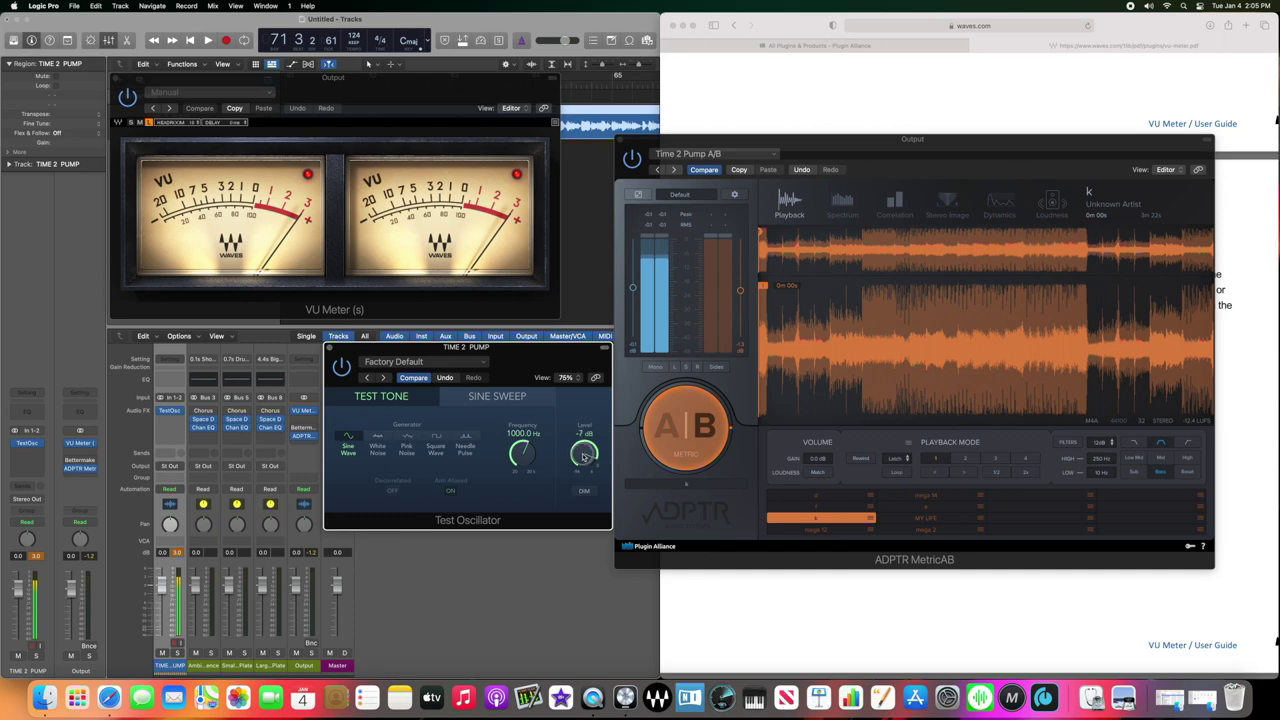
{"action": "scroll", "coordinate": [587, 456], "scroll_direction": "down", "scroll_amount": 2}
{"action": "left_click", "coordinate": [279, 189]}
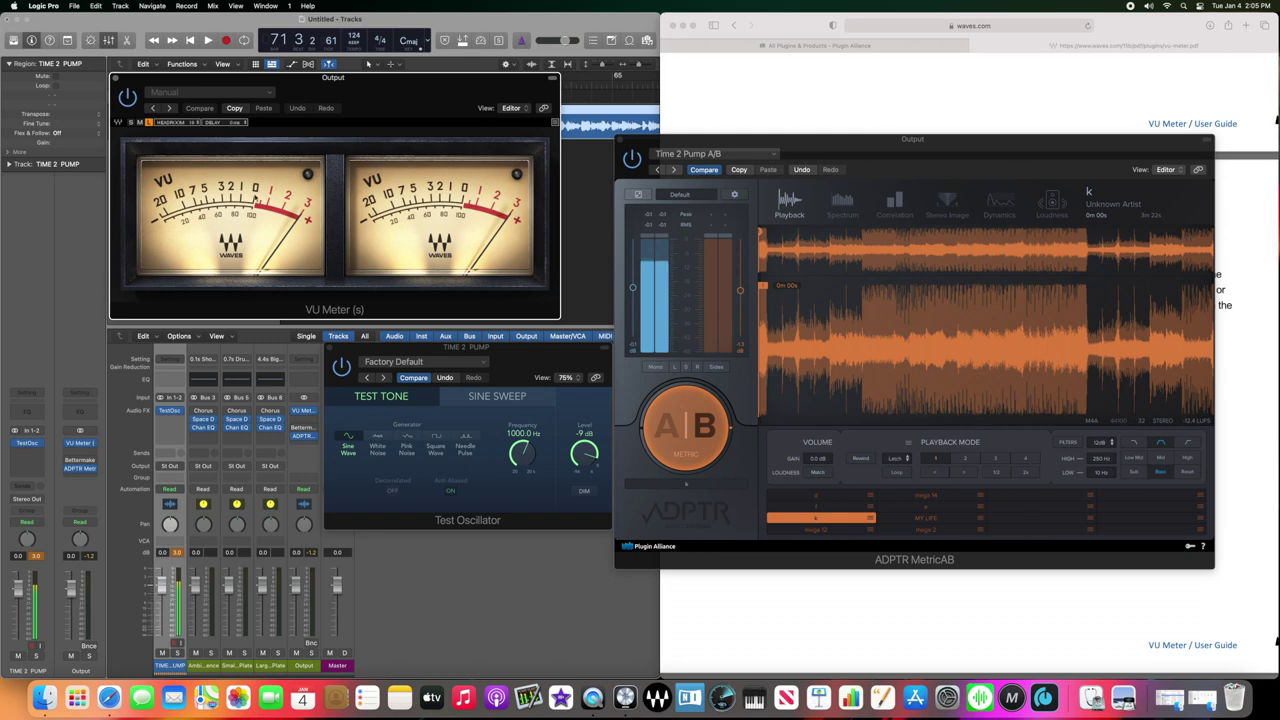
Set the Test Oscillator's level to -18 dB to match the 0 VU reference.
{"action": "left_click", "coordinate": [583, 457]}
{"action": "left_click_drag", "start_coordinate": [583, 457], "coordinate": [580, 465]}
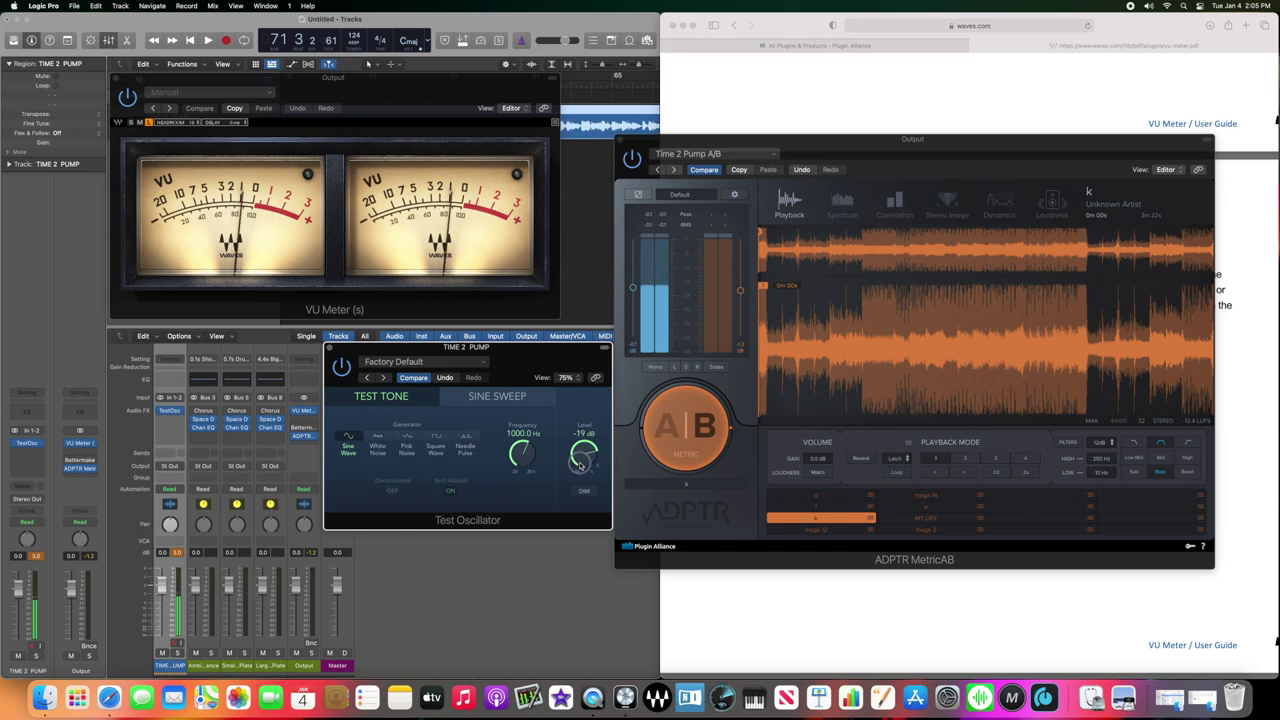
{"action": "left_click_drag", "start_coordinate": [580, 465], "coordinate": [578, 465]}
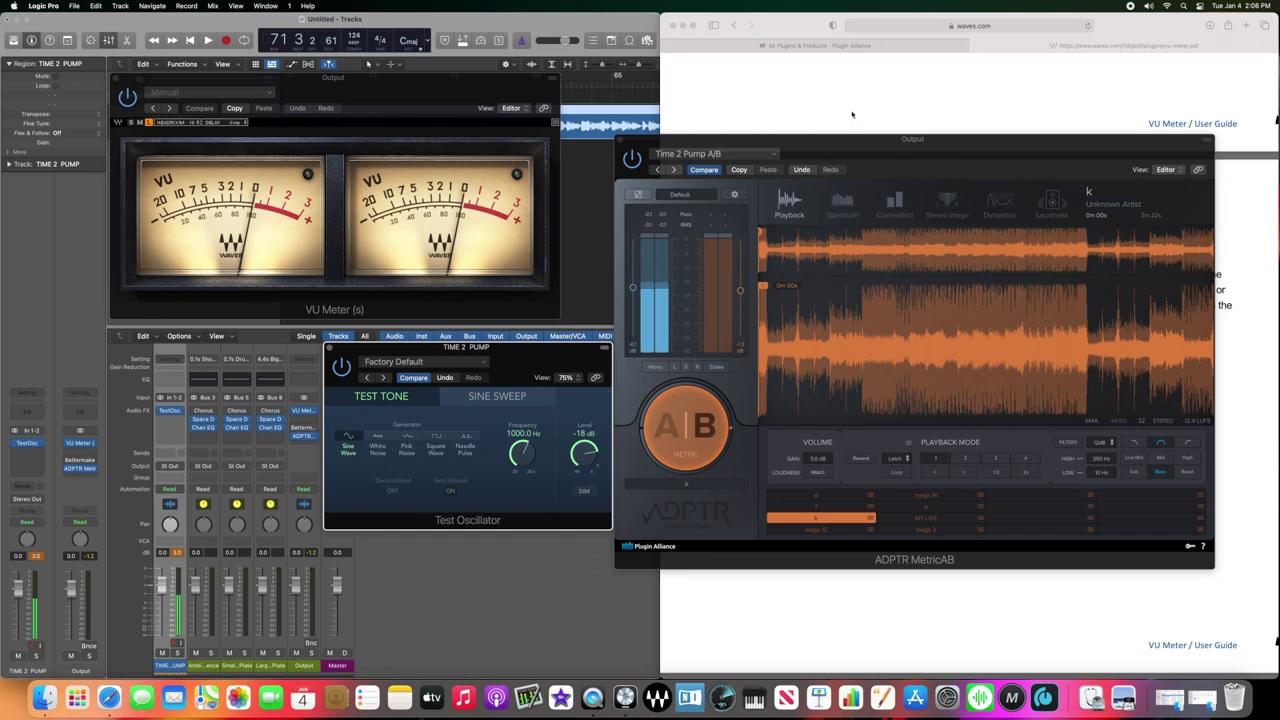
Raise the Test Oscillator's level to about -7 dB.
{"action": "left_click_drag", "start_coordinate": [578, 458], "coordinate": [582, 447]}
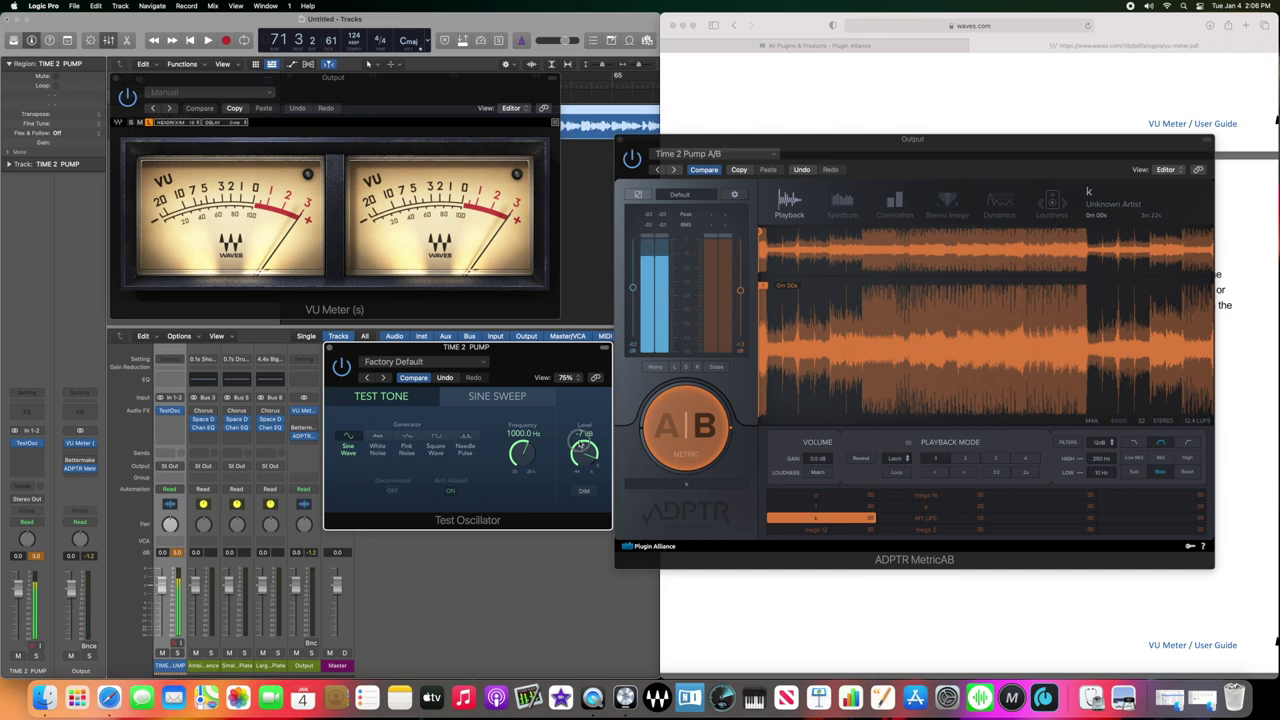
{"action": "left_click_drag", "start_coordinate": [583, 445], "coordinate": [583, 441]}
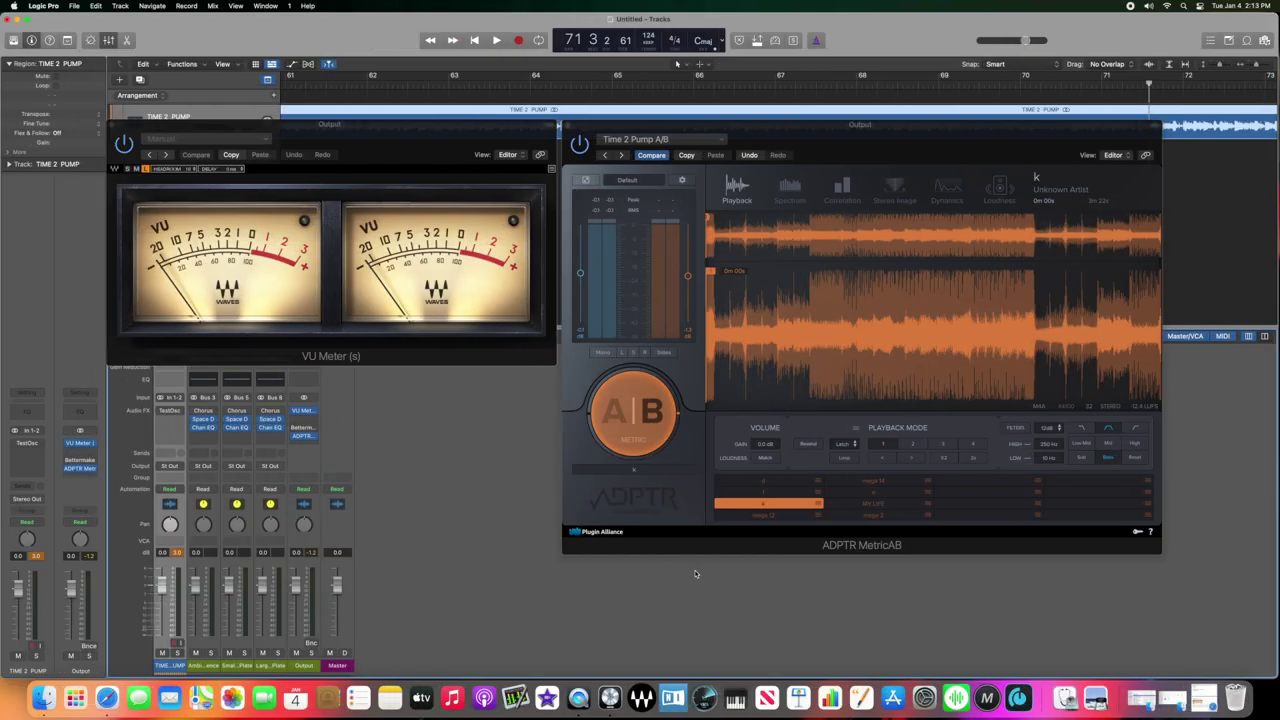
Toggle MetricAB between mix and reference, and match the reference's loudness during playback before stopping.
{"action": "left_click", "coordinate": [639, 392]}
{"action": "left_click", "coordinate": [639, 392]}
{"action": "left_click", "coordinate": [639, 392]}
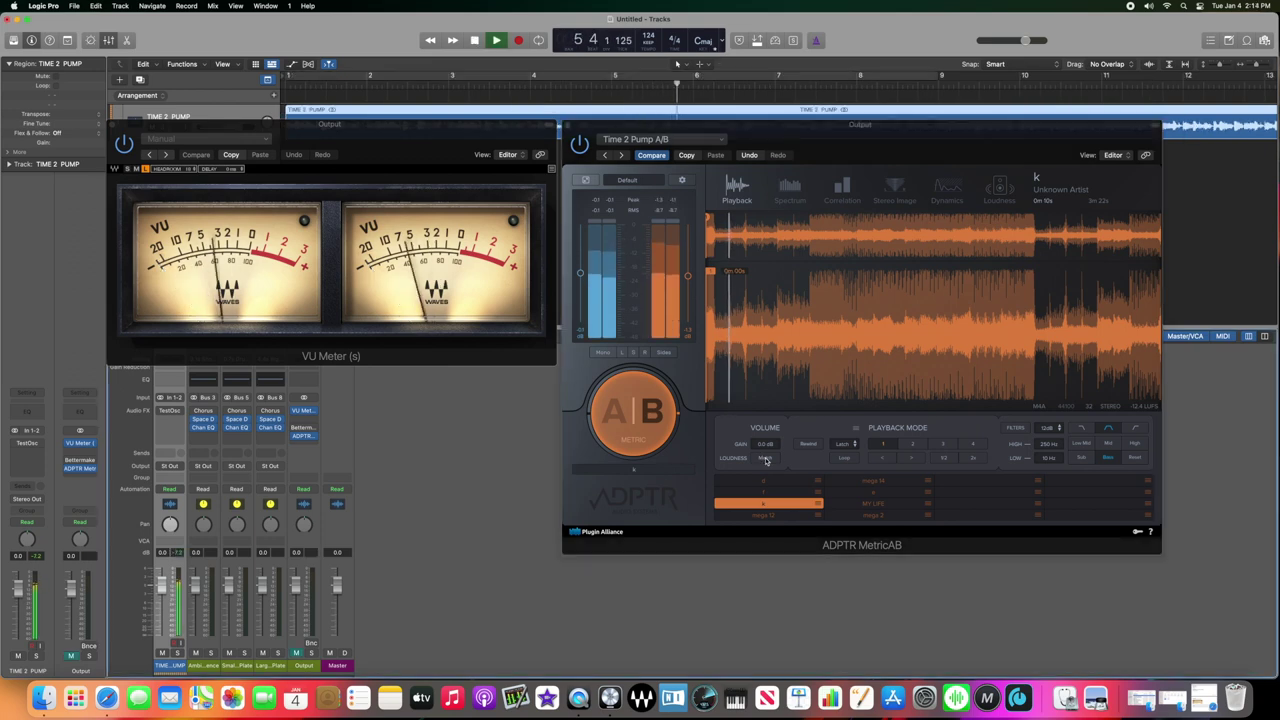
{"action": "left_click", "coordinate": [766, 459]}
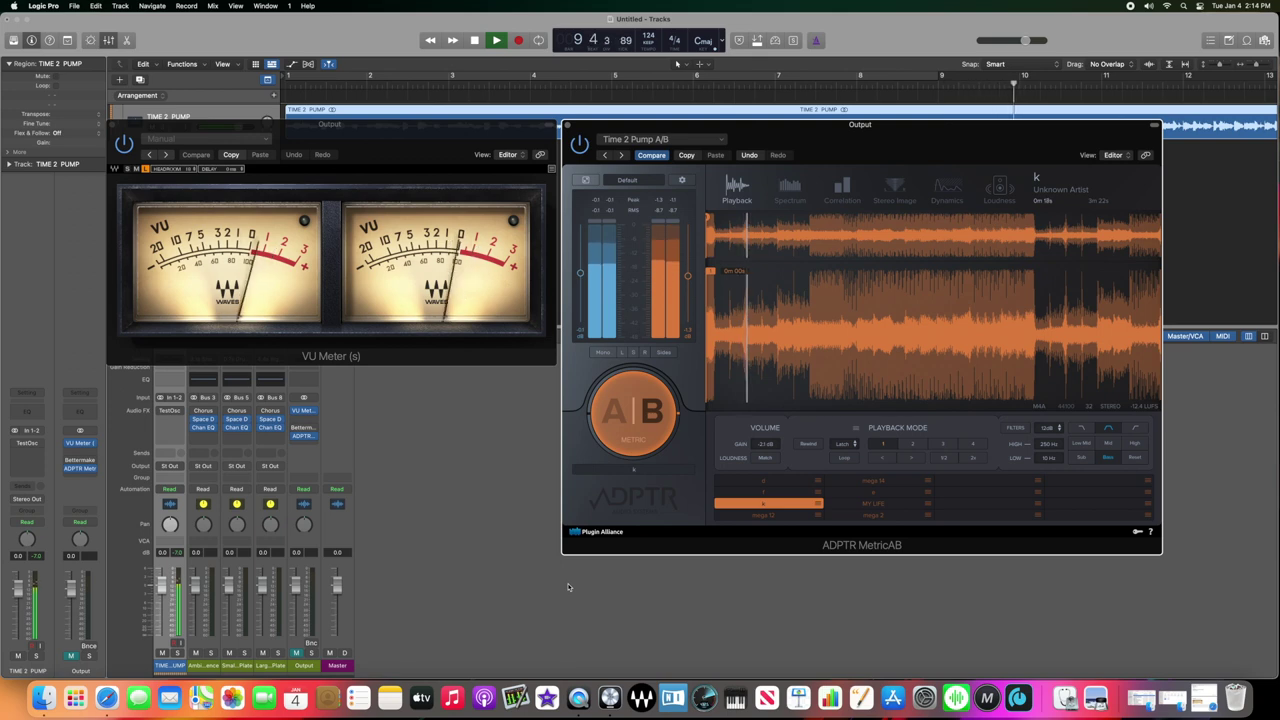
{"action": "key", "text": "space"}
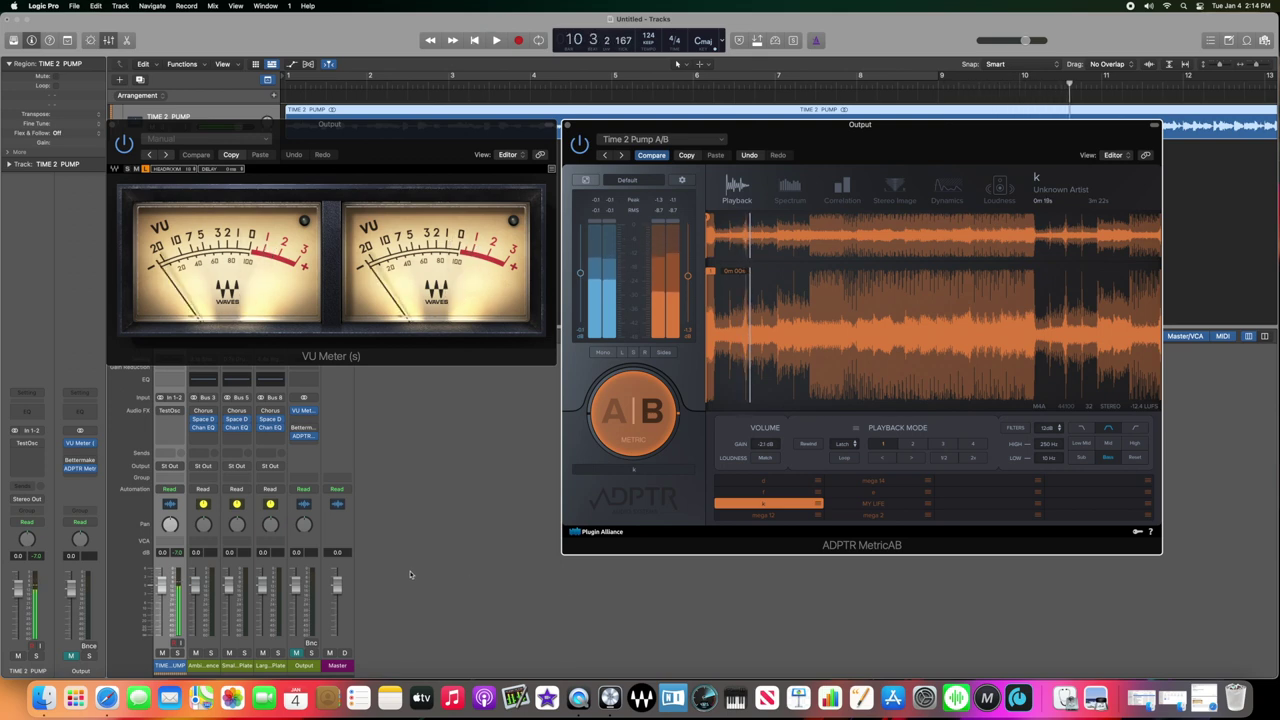
Unmute the Output channel, and close the MetricAB window with its A source active.
{"action": "left_click", "coordinate": [298, 652]}
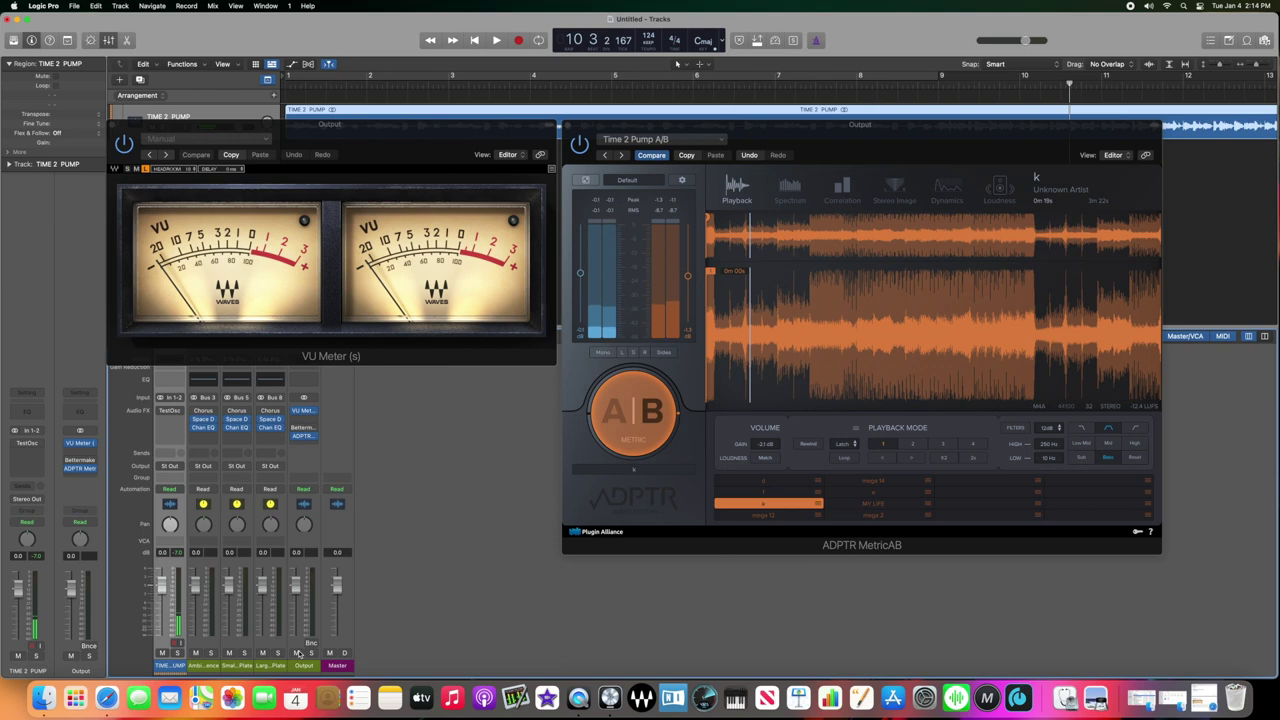
{"action": "left_click", "coordinate": [648, 413]}
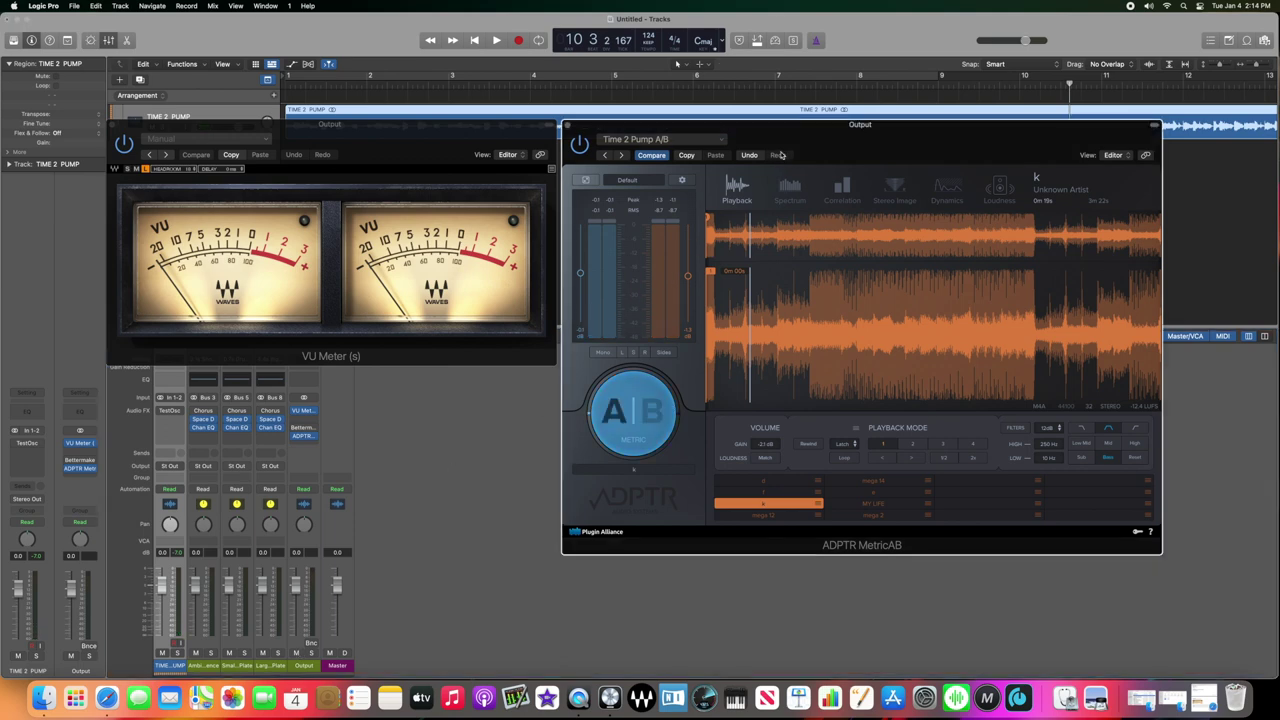
{"action": "left_click", "coordinate": [569, 126]}
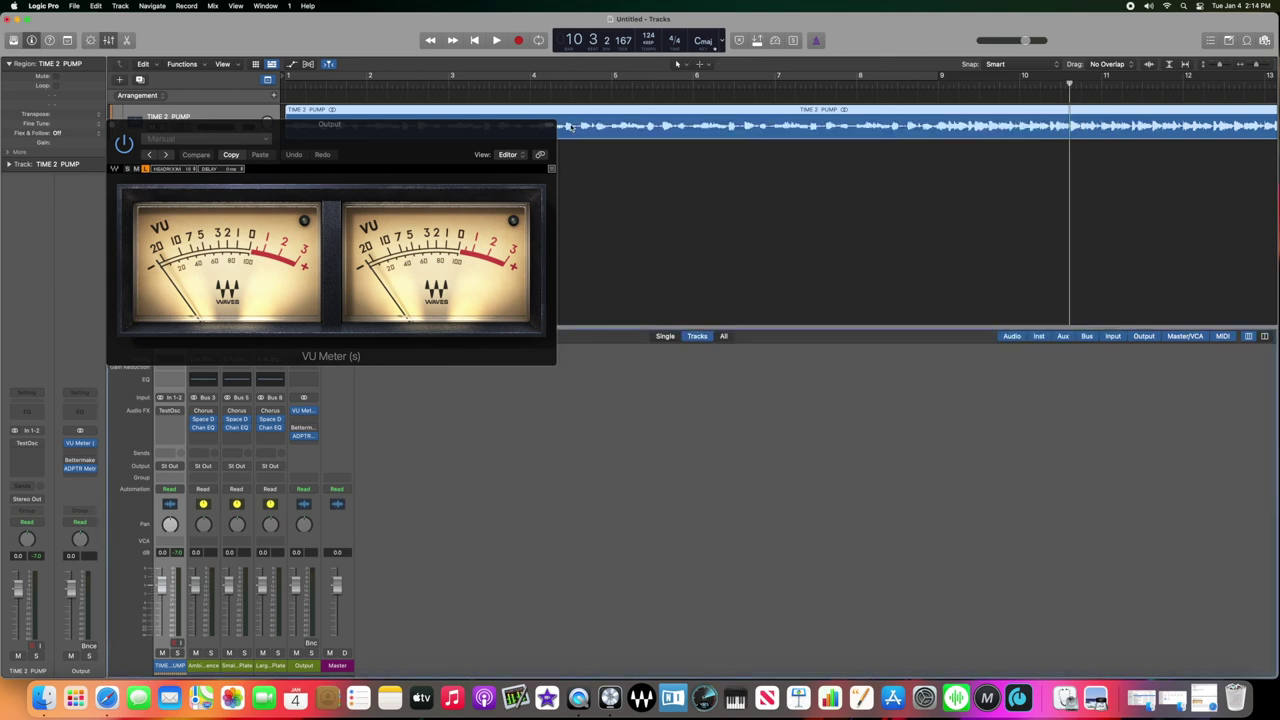
Play the song from the beginning to check its level on the VU Meter, and stop playback.
{"action": "left_click", "coordinate": [471, 132]}
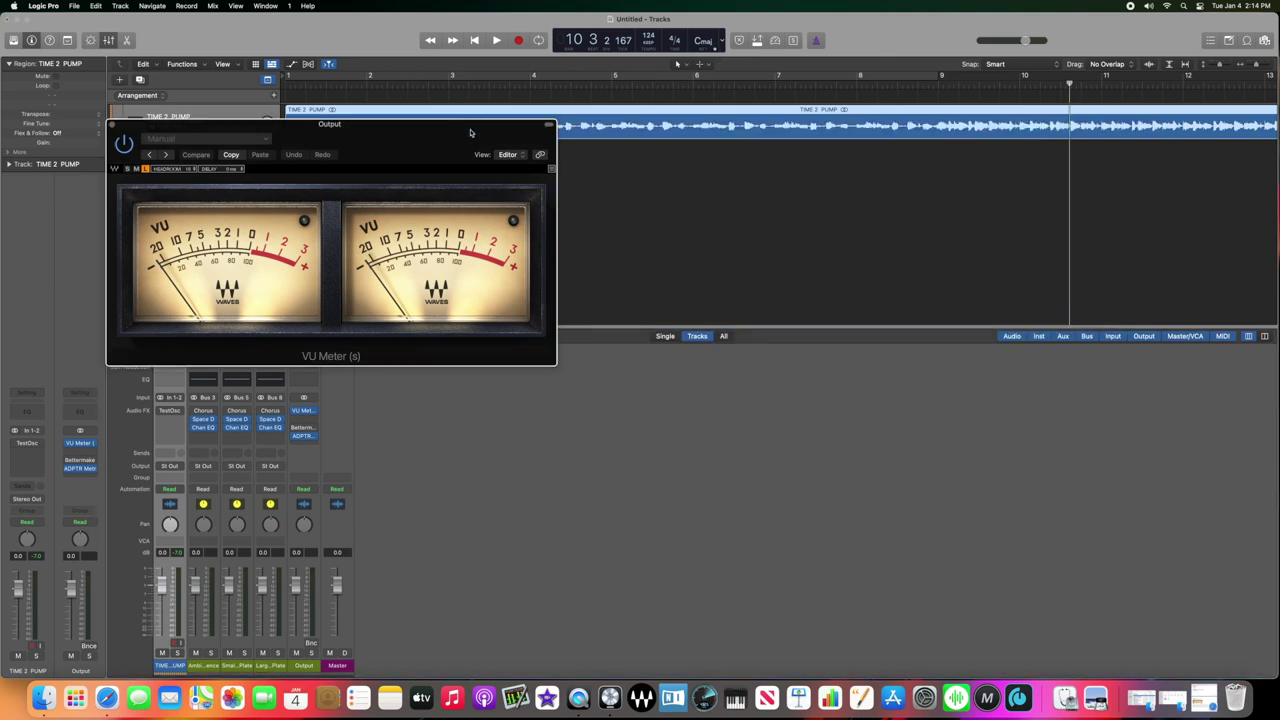
{"action": "left_click", "coordinate": [399, 47]}
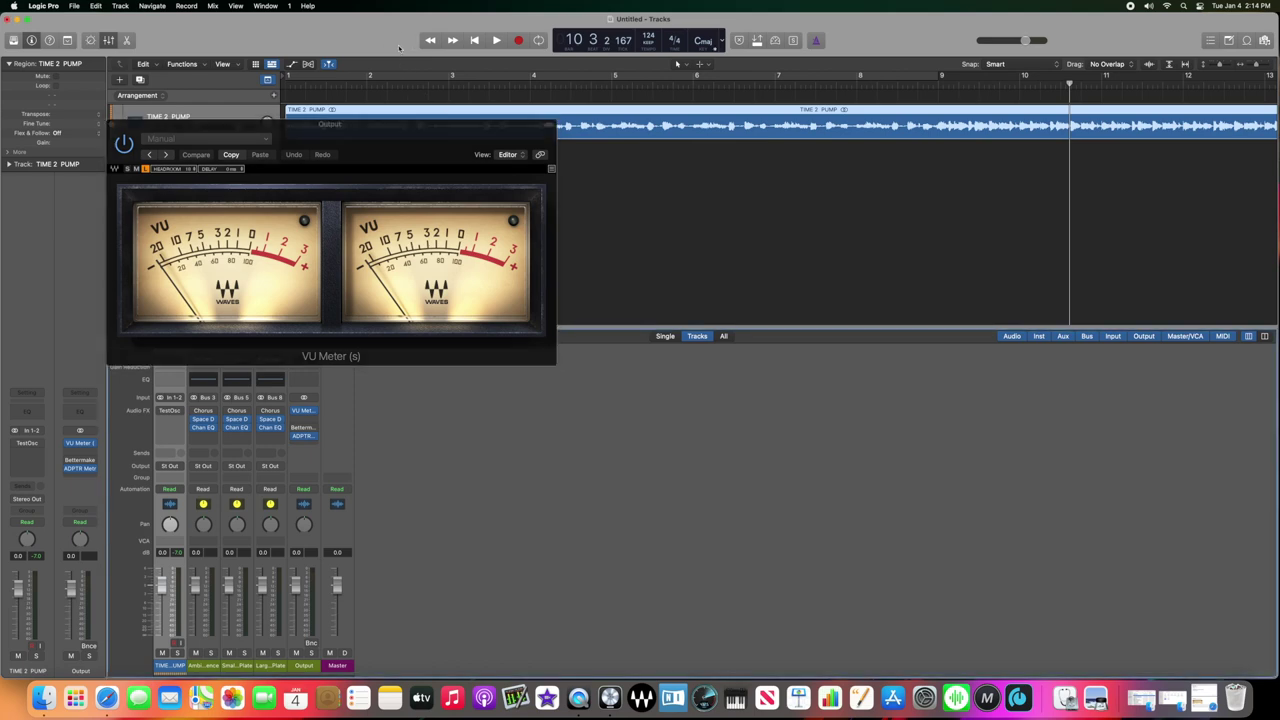
{"action": "key", "text": "space"}
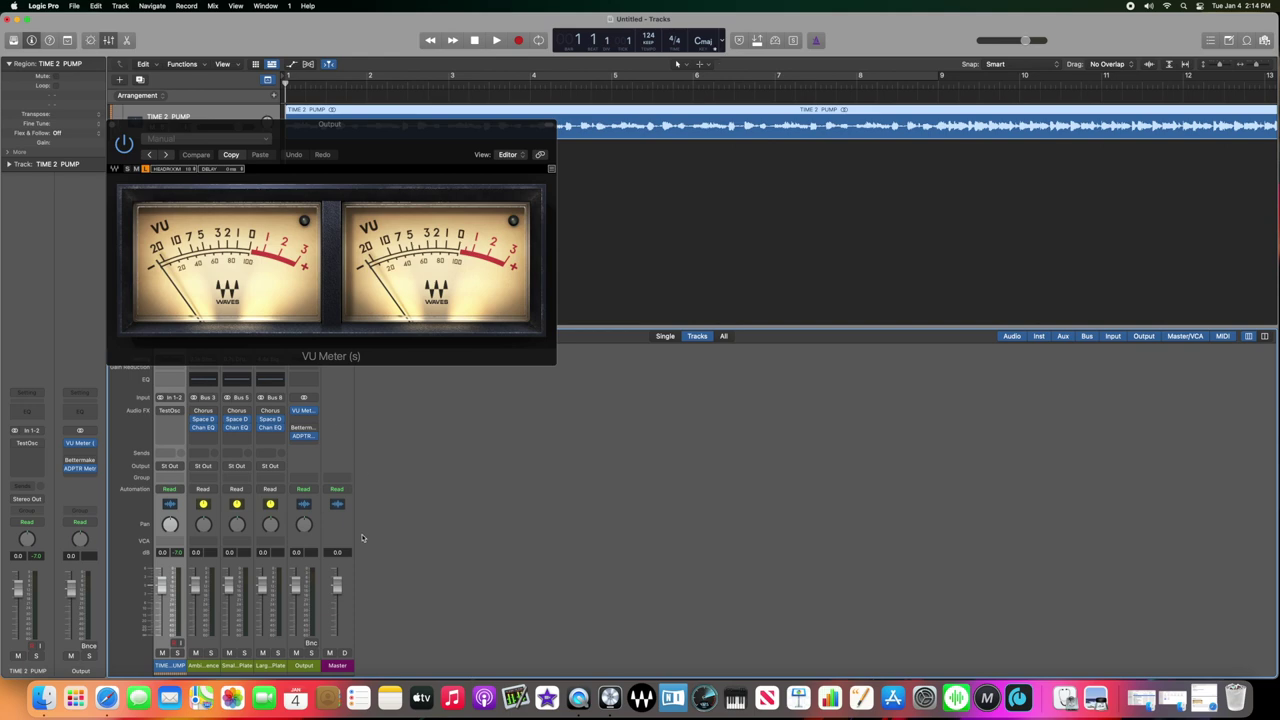
{"action": "key", "text": "space"}
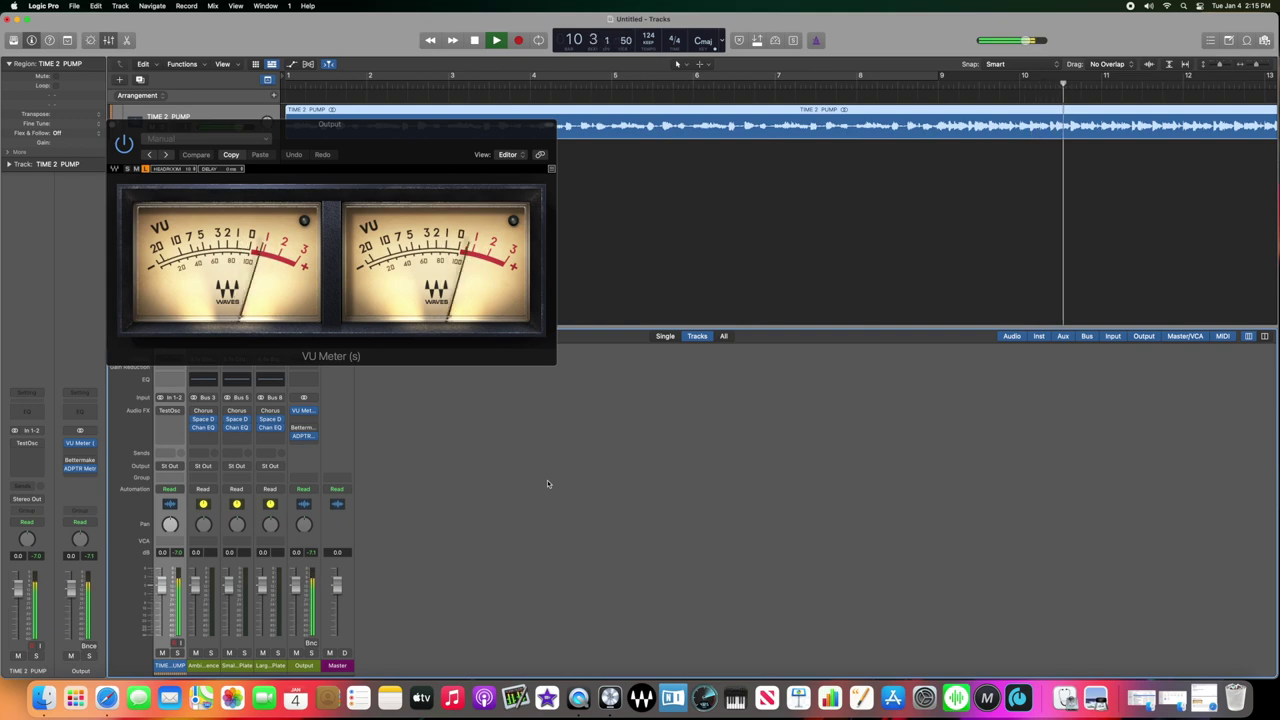
{"action": "key", "text": "space"}
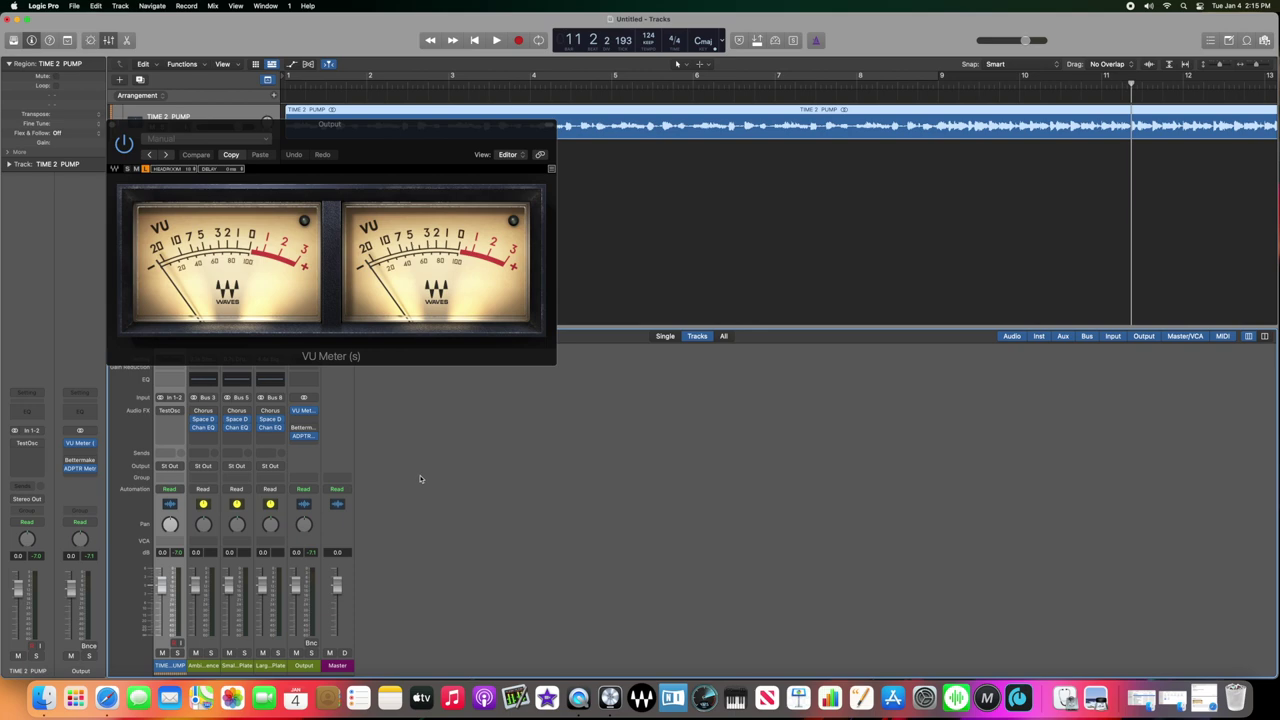
Replay the song from the beginning past bar 16, checking the VU Meter against the Output channel's level, and stop.
{"action": "key", "text": "Return"}
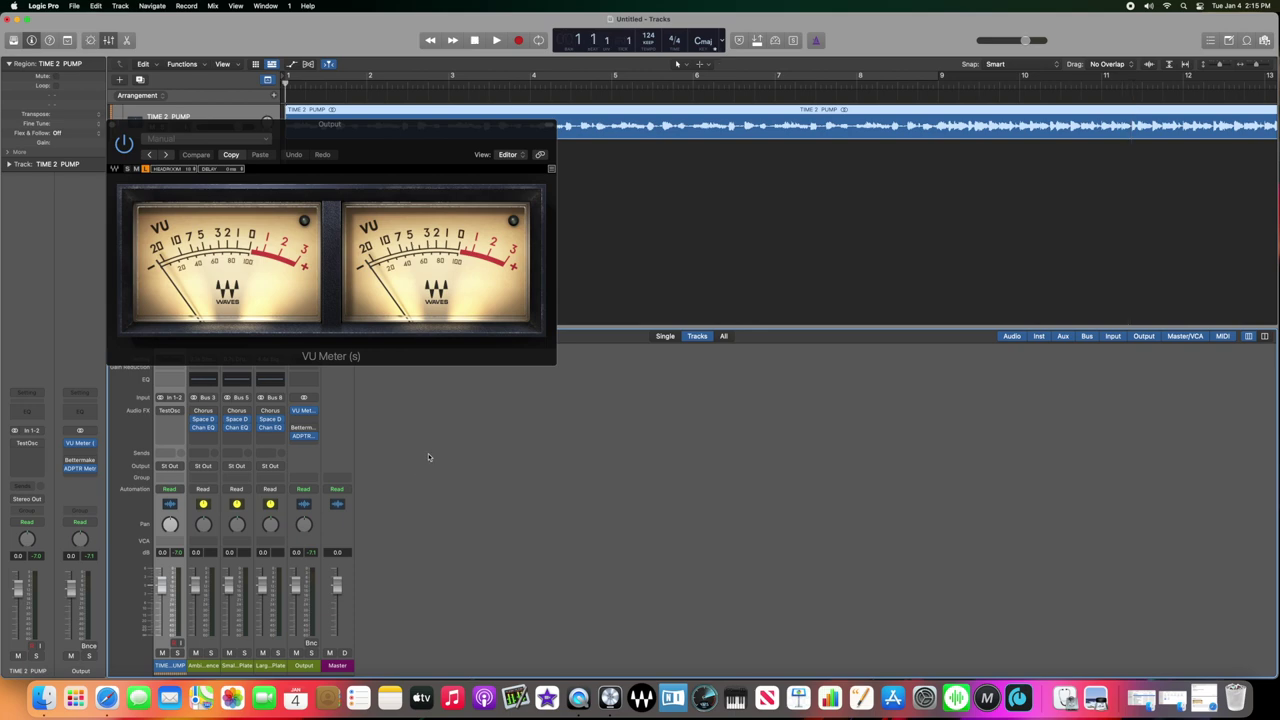
{"action": "key", "text": "space"}
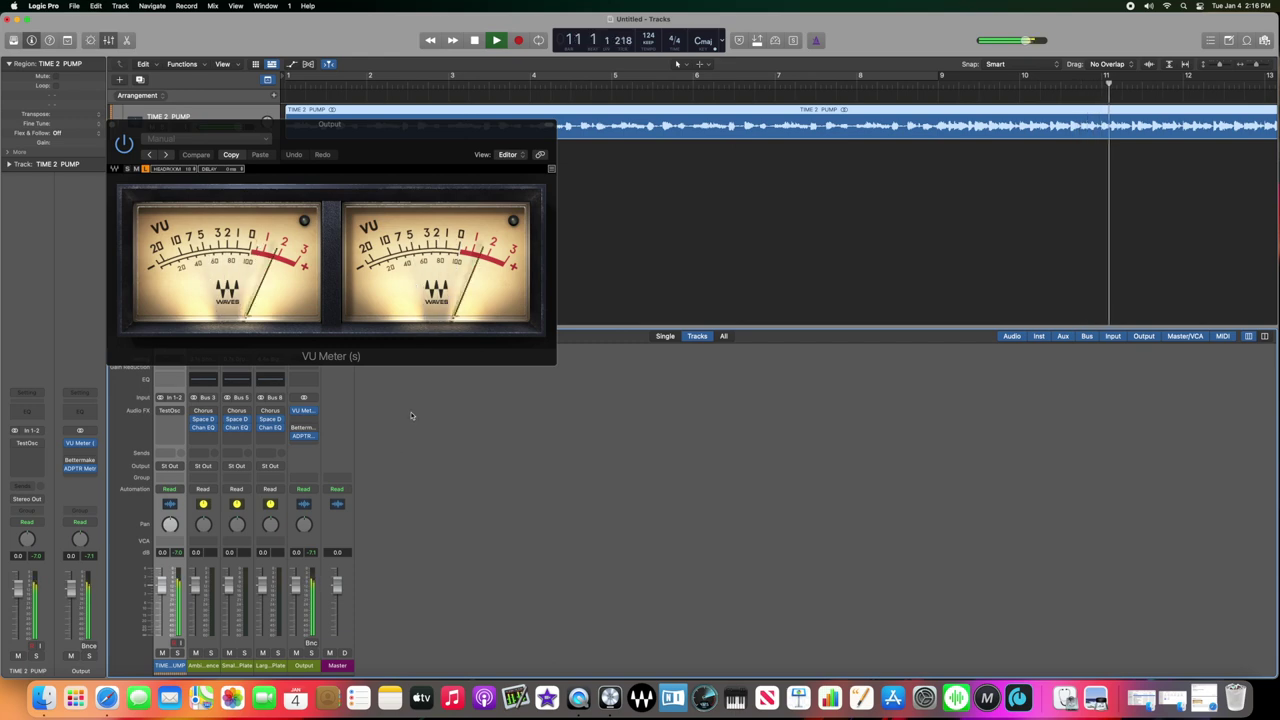
{"action": "left_click", "coordinate": [310, 577]}
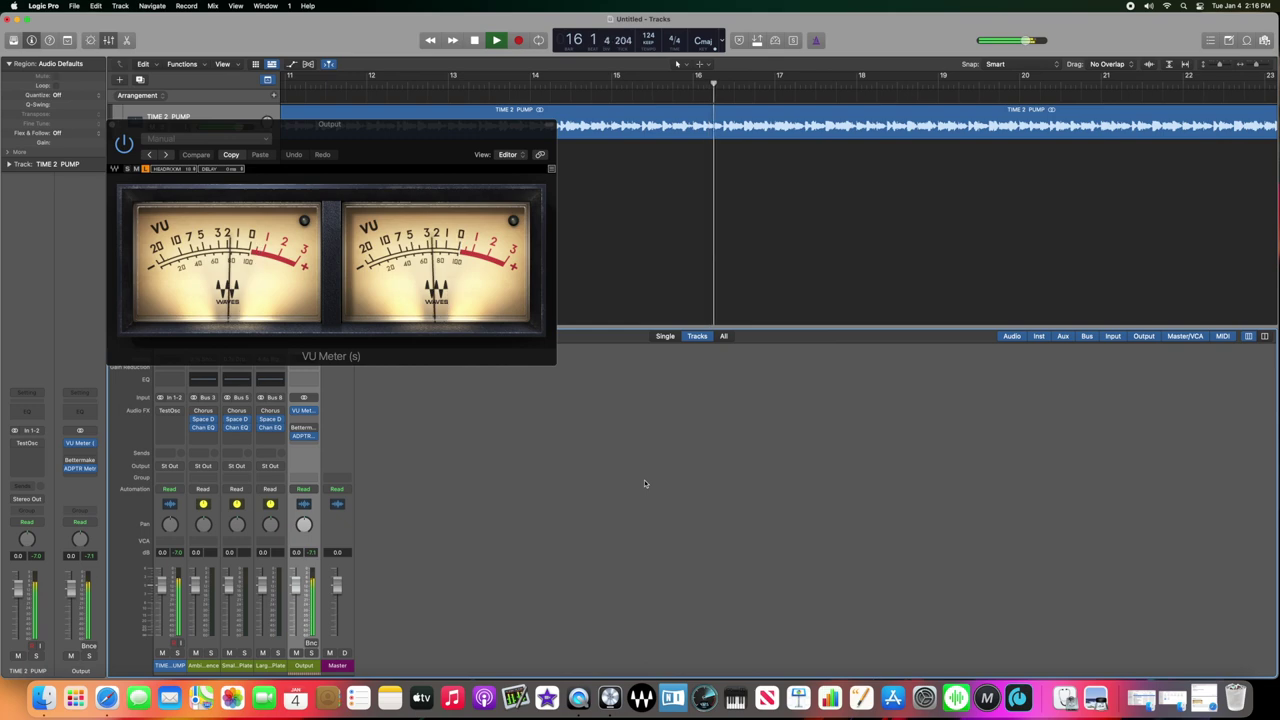
{"action": "key", "text": "space"}
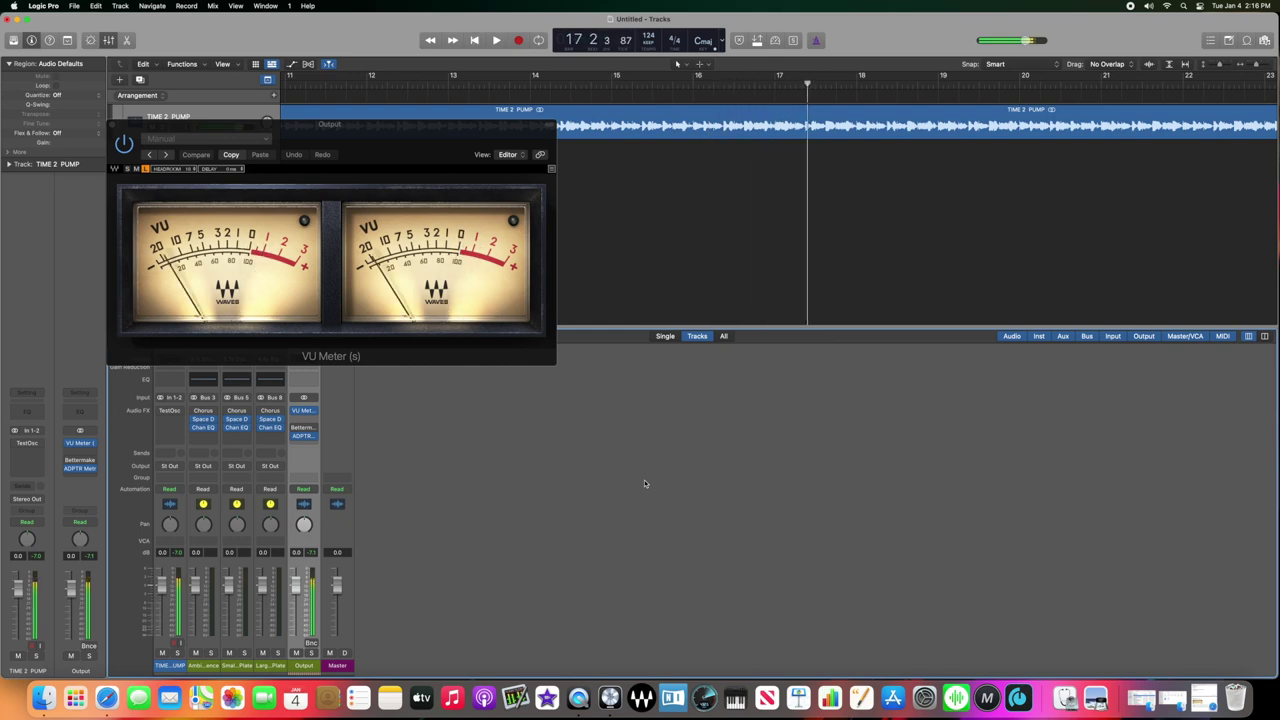
Open the Bettermaker EQ232D on the Output channel and place its window below the VU Meter, clear of the channel strips.
{"action": "left_click", "coordinate": [304, 428]}
{"action": "left_click", "coordinate": [672, 162]}
{"action": "left_click_drag", "start_coordinate": [672, 162], "coordinate": [621, 375]}
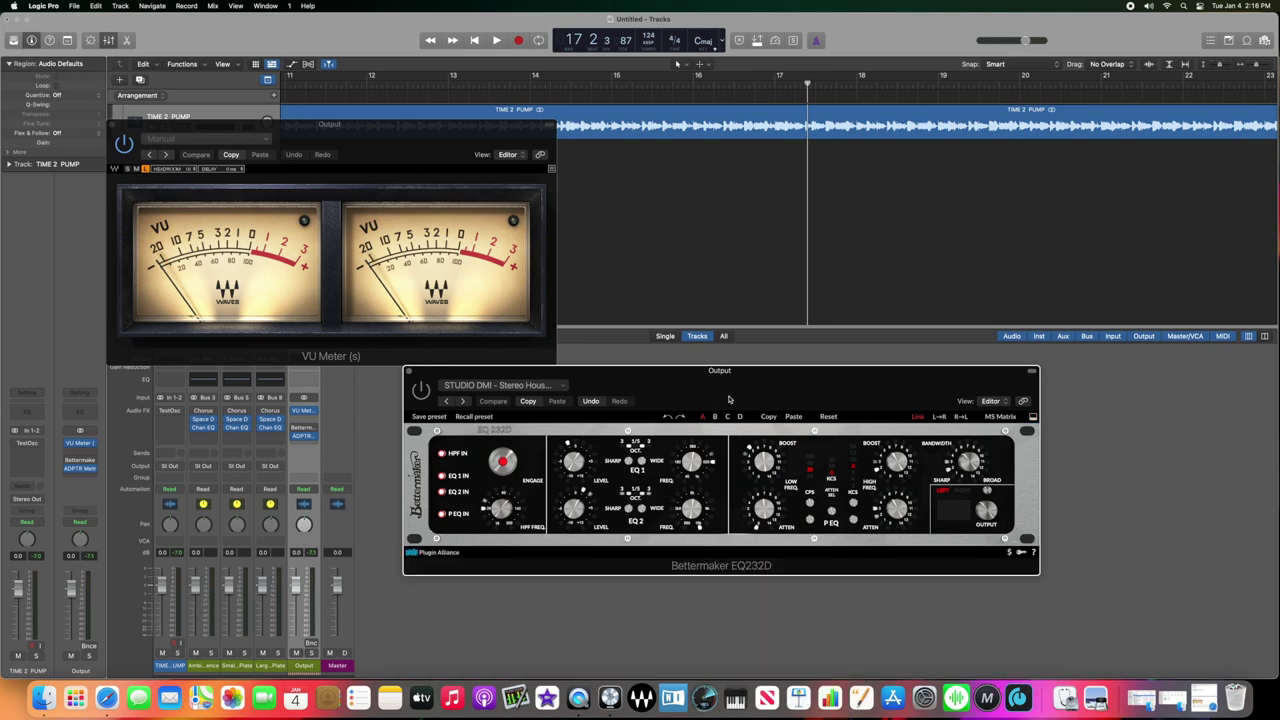
{"action": "left_click_drag", "start_coordinate": [727, 397], "coordinate": [711, 403]}
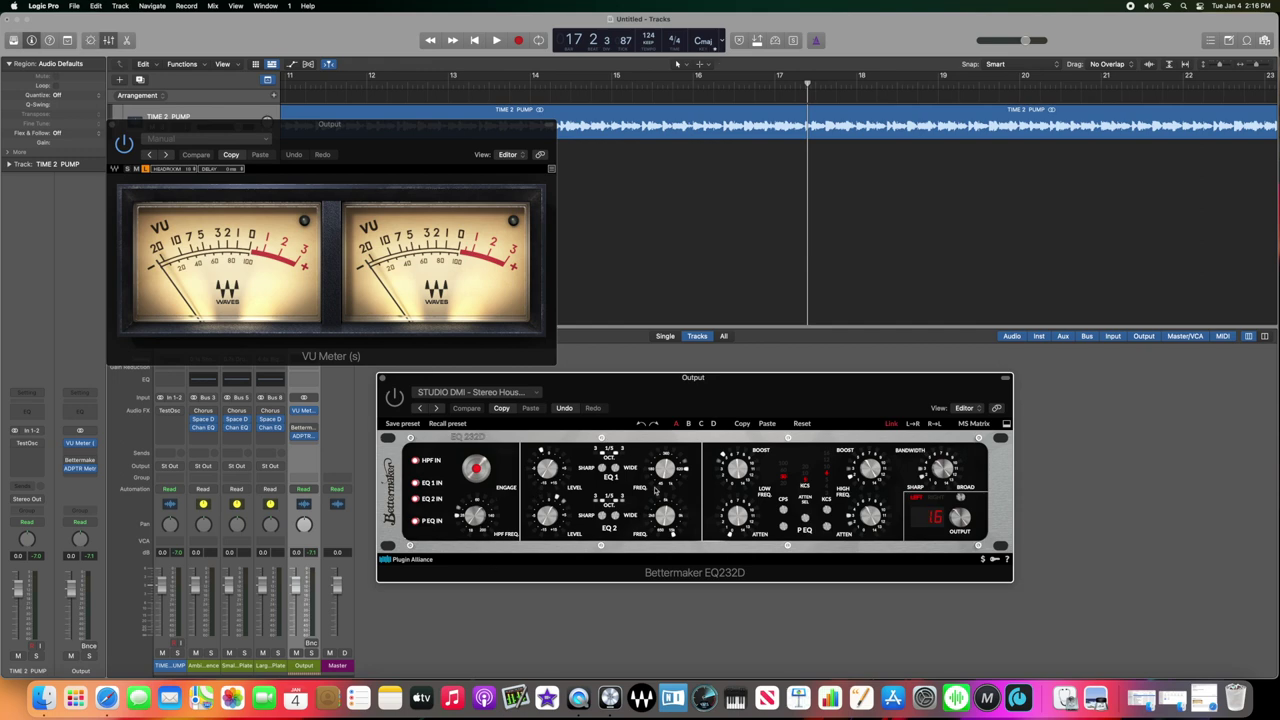
Play the song from the beginning to about bar 53 with the Bettermaker EQ bypassed, pausing around bar 28, to check the VU Meter.
{"action": "left_click", "coordinate": [323, 45]}
{"action": "key", "text": "Return"}
{"action": "key", "text": "space"}
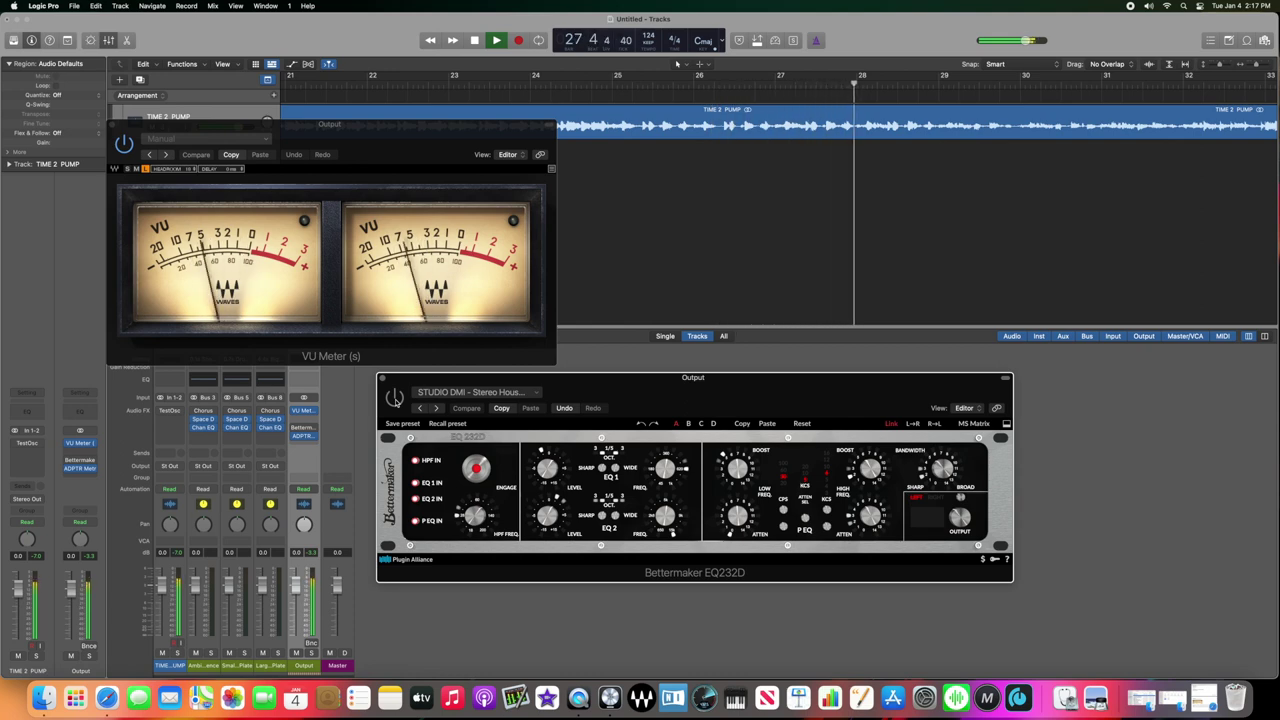
{"action": "key", "text": "space"}
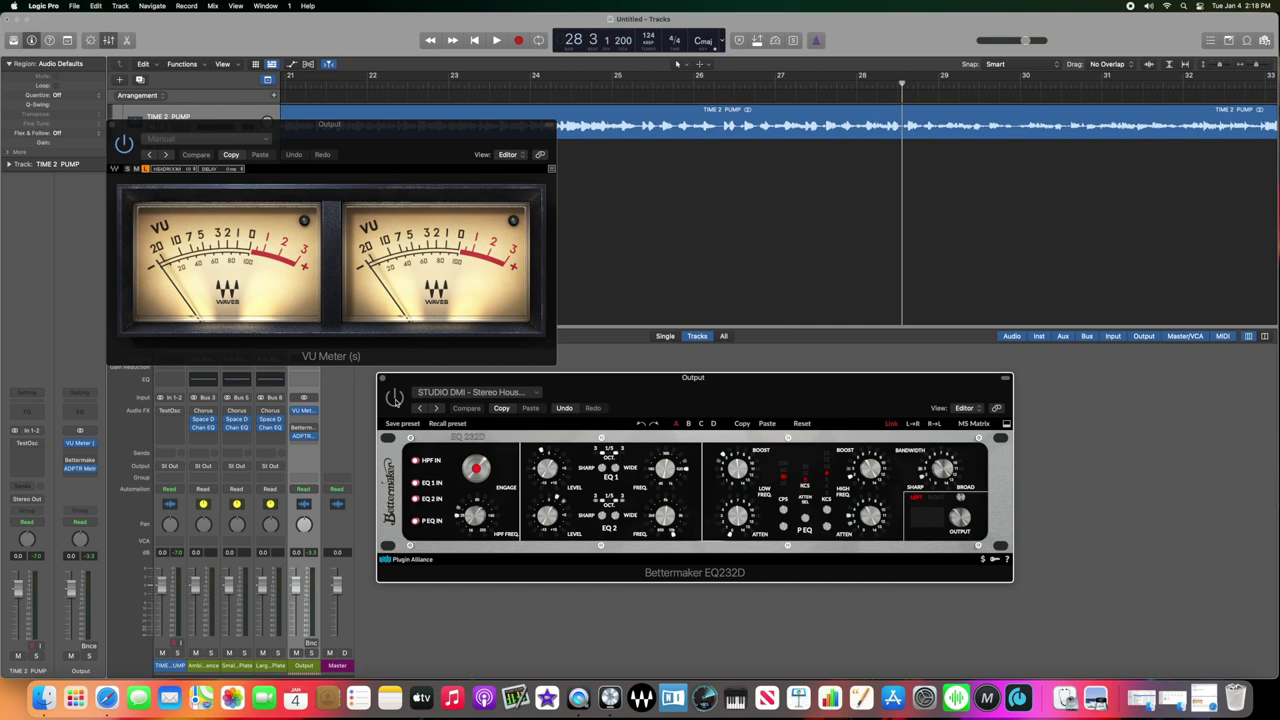
{"action": "key", "text": "space"}
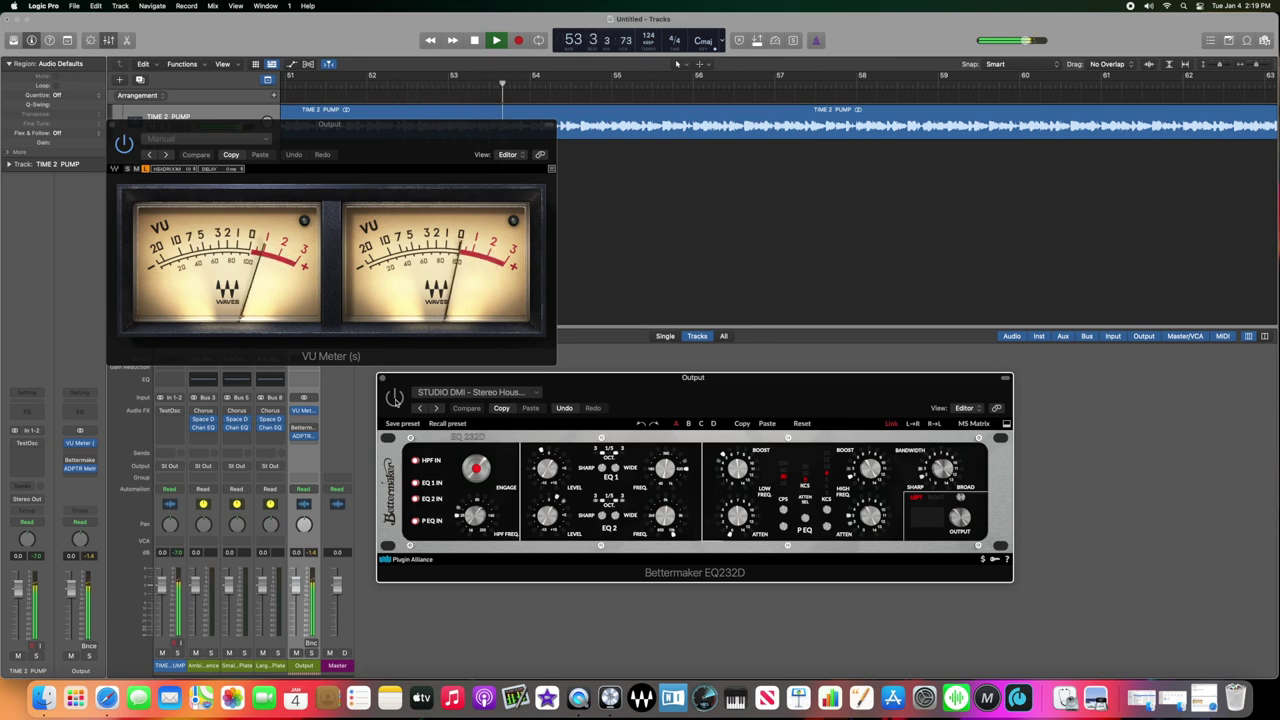
{"action": "key", "text": "space"}
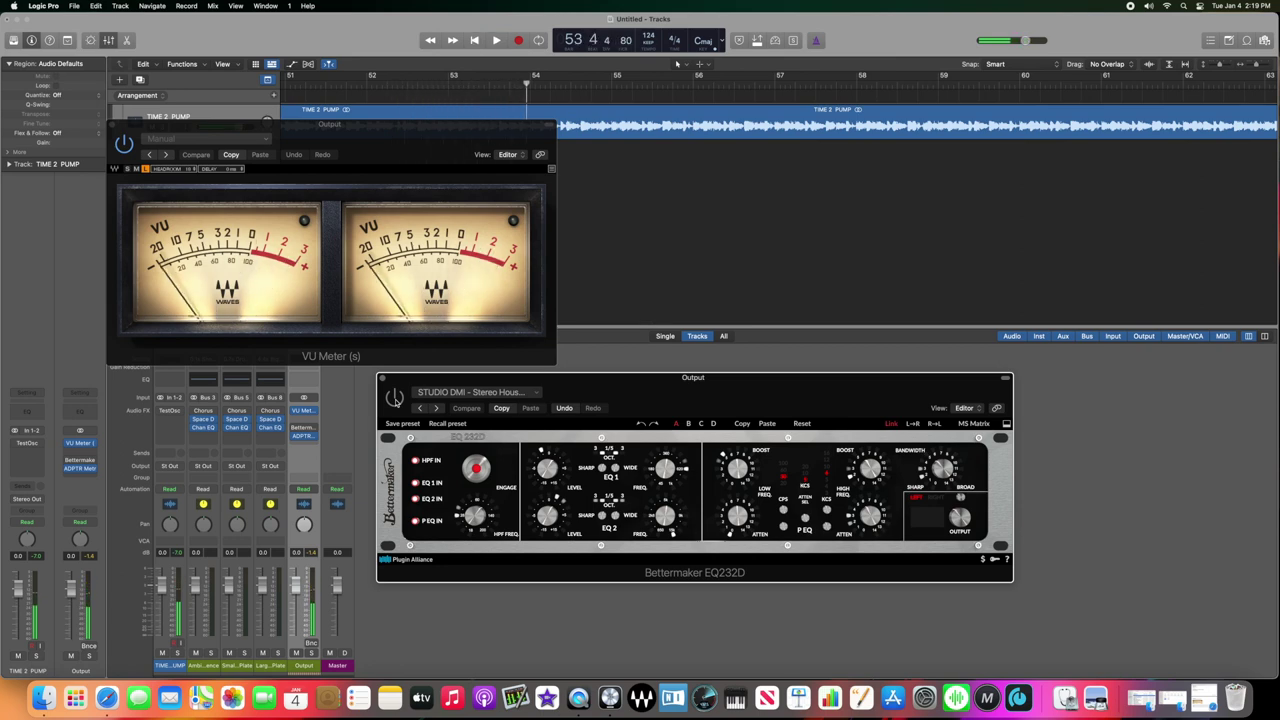
Restart playback from the beginning with the Bettermaker EQ232D turned on.
{"action": "left_click", "coordinate": [312, 47]}
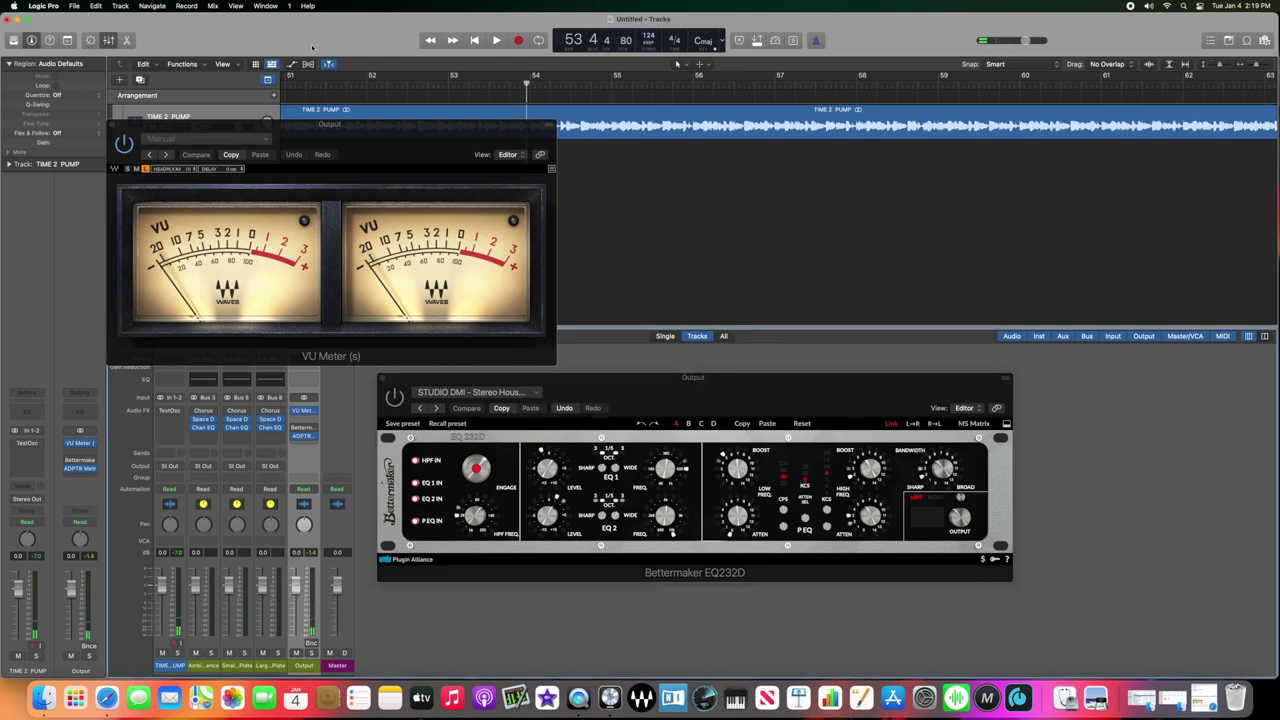
{"action": "key", "text": "Return"}
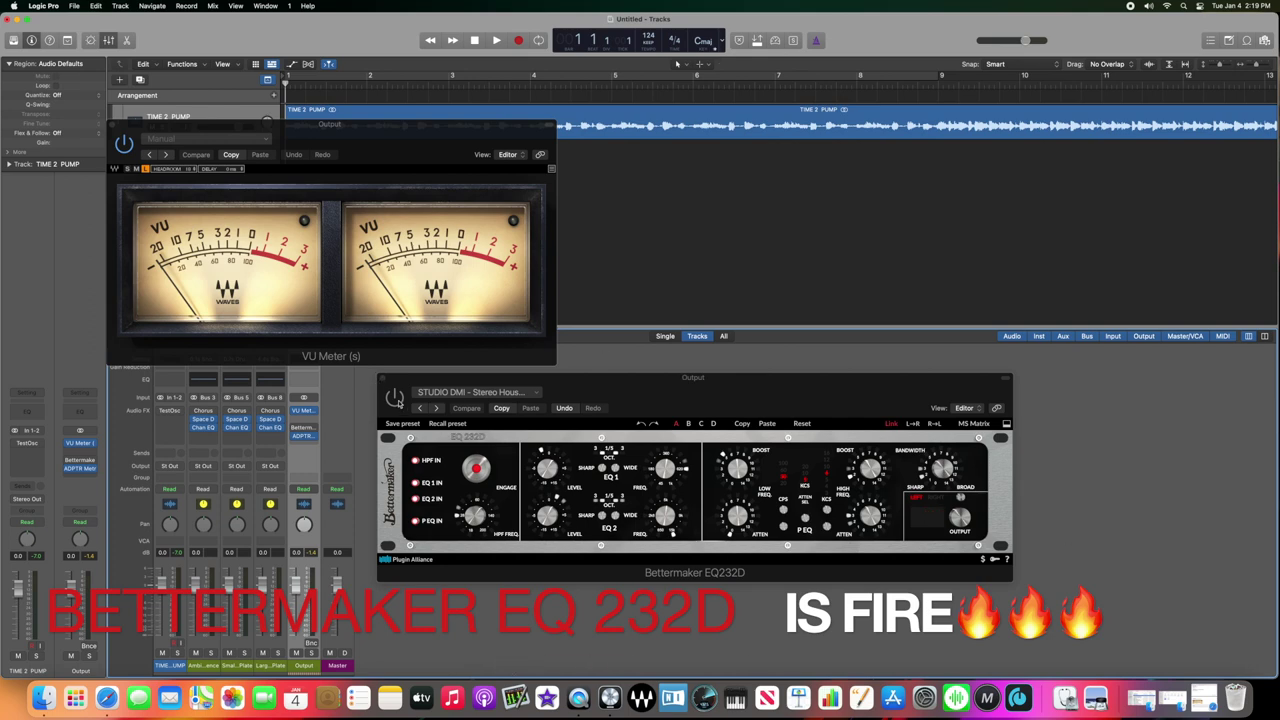
{"action": "key", "text": "space"}
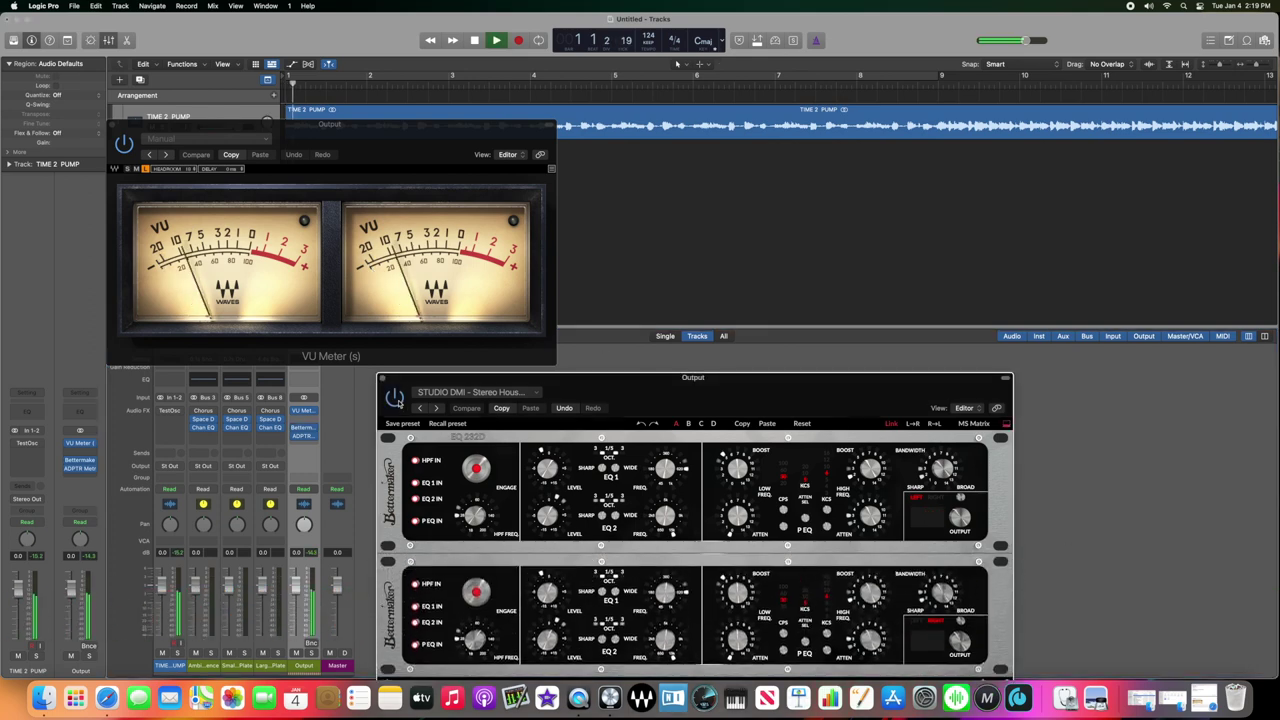